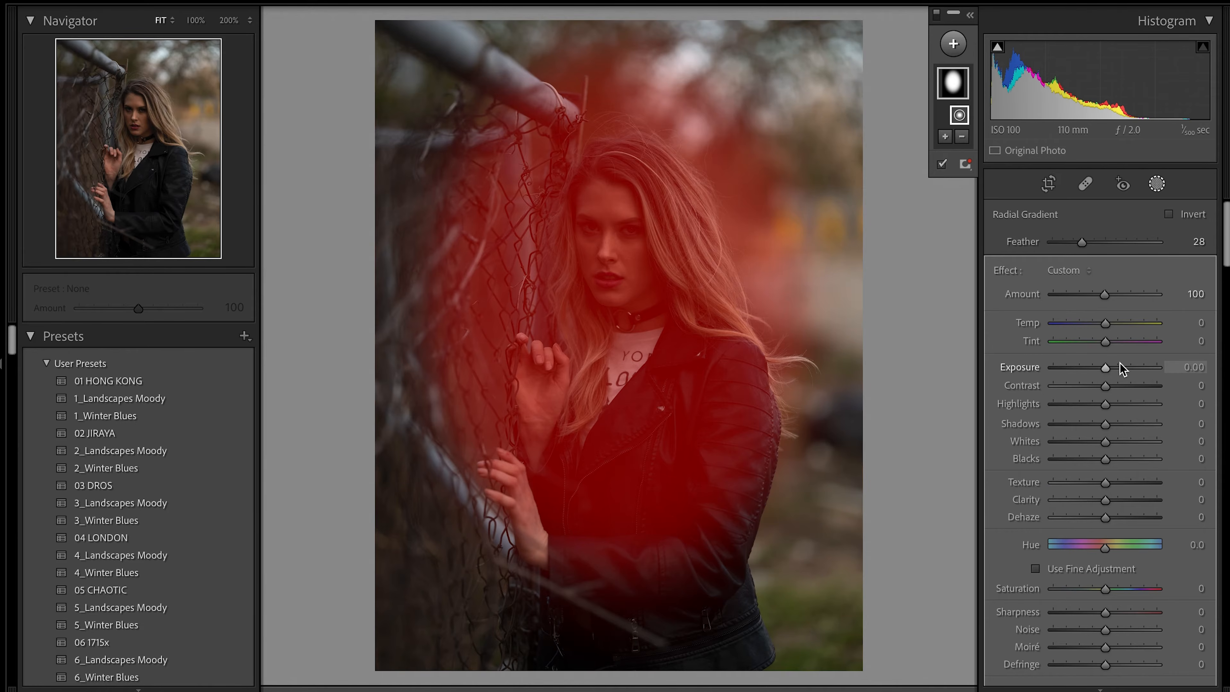
# Step: Set the radial gradient mask's Exposure to 0.47, Contrast to 4, Shadows to 7 and Clarity to 7, and compare with masking turned off
pyautogui.press('o')
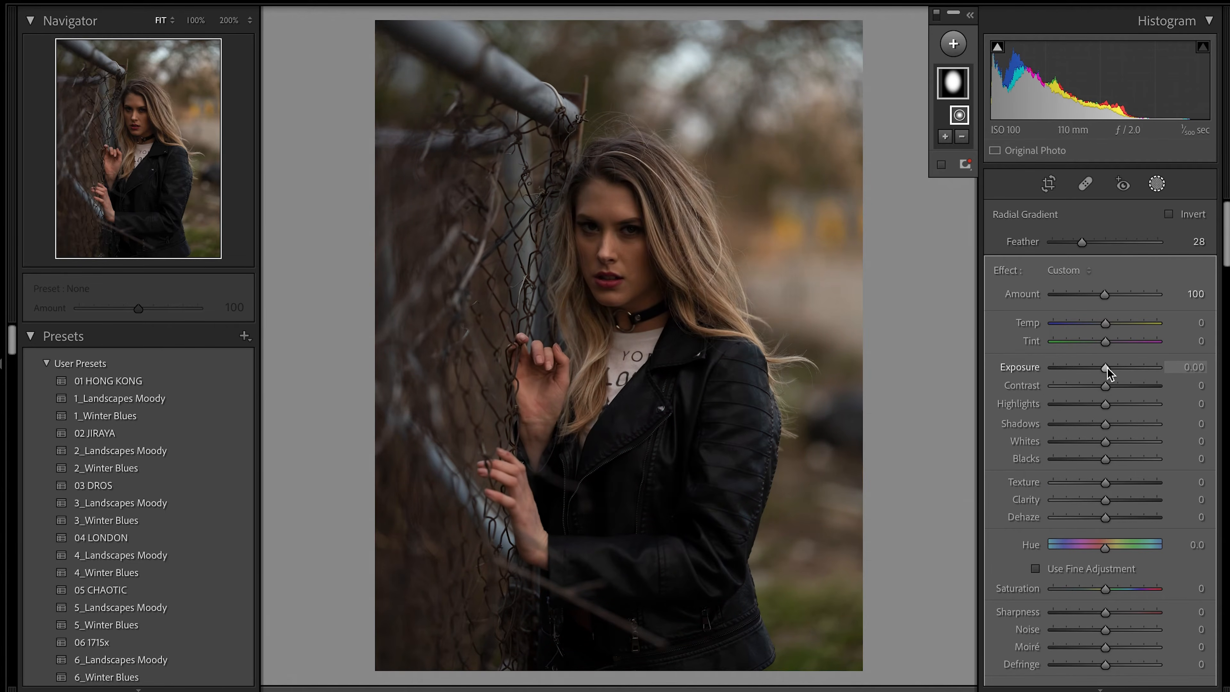
pyautogui.moveTo(1107, 368); pyautogui.dragTo(1111, 369)
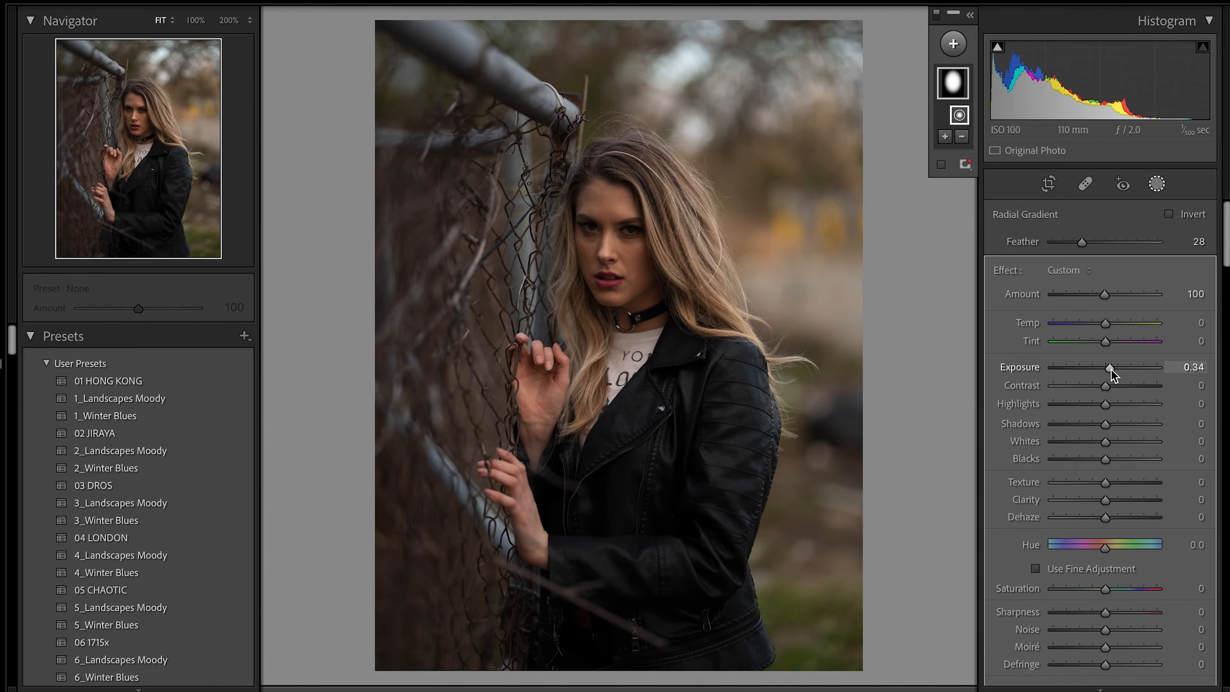
pyautogui.moveTo(1111, 424); pyautogui.dragTo(1105, 426)
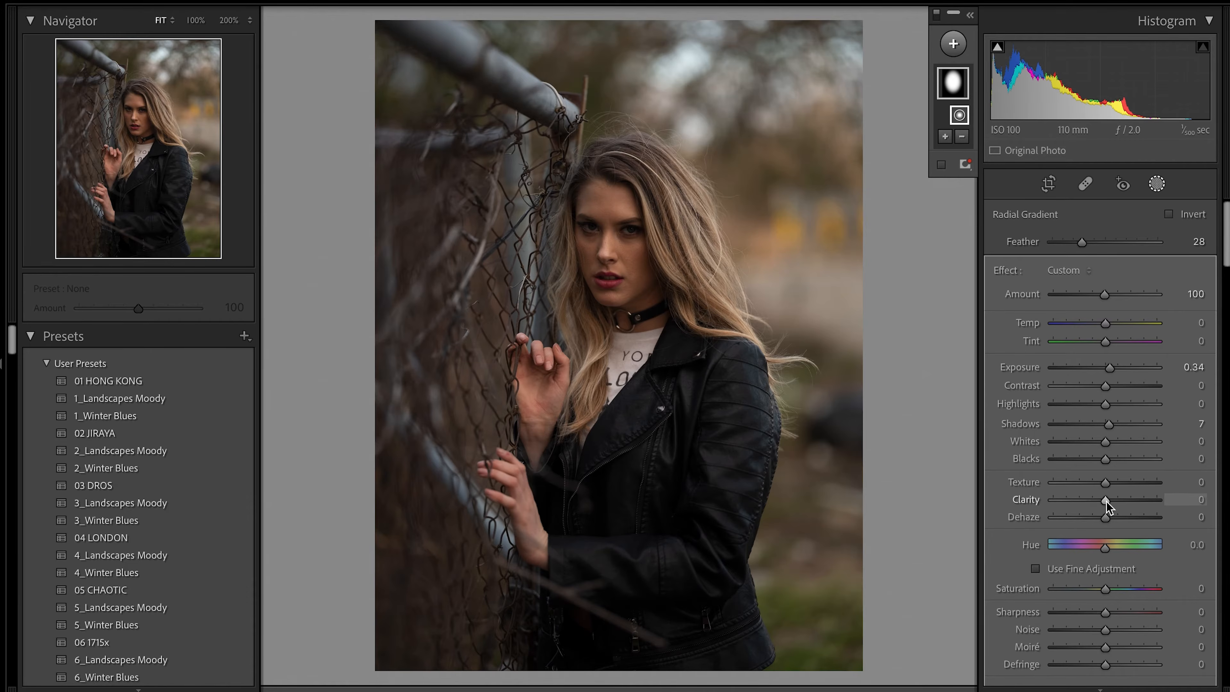
pyautogui.moveTo(1110, 502); pyautogui.dragTo(1111, 502)
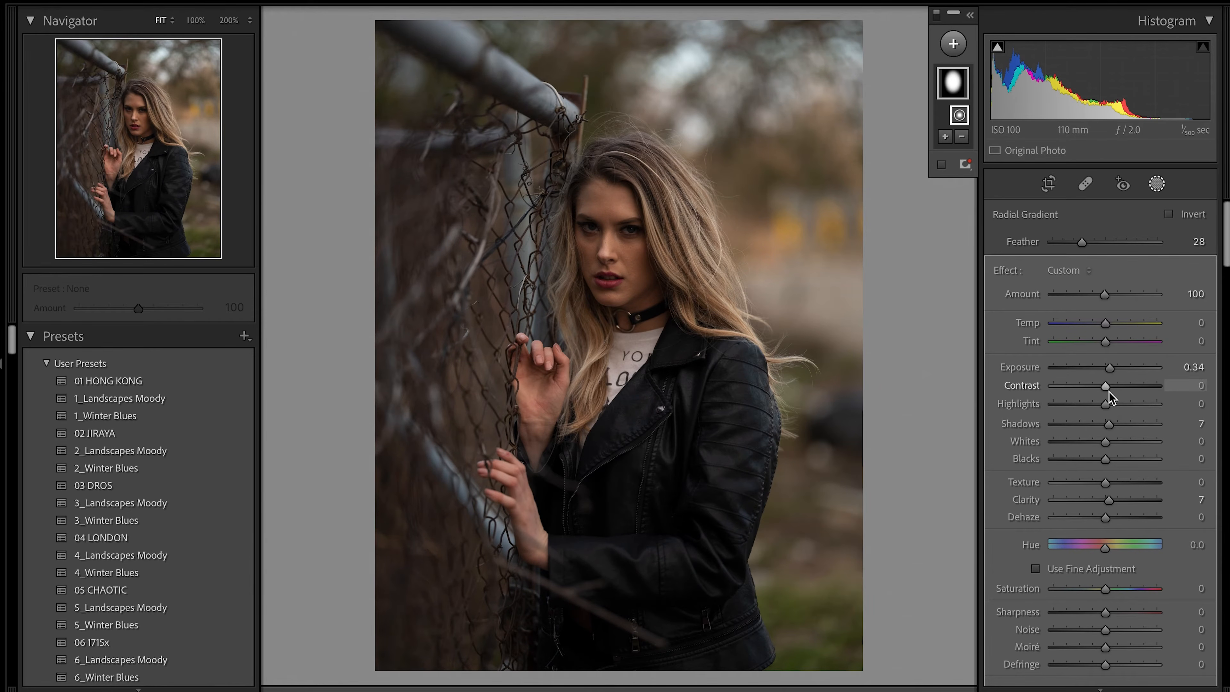
pyautogui.moveTo(1107, 392); pyautogui.dragTo(1111, 373)
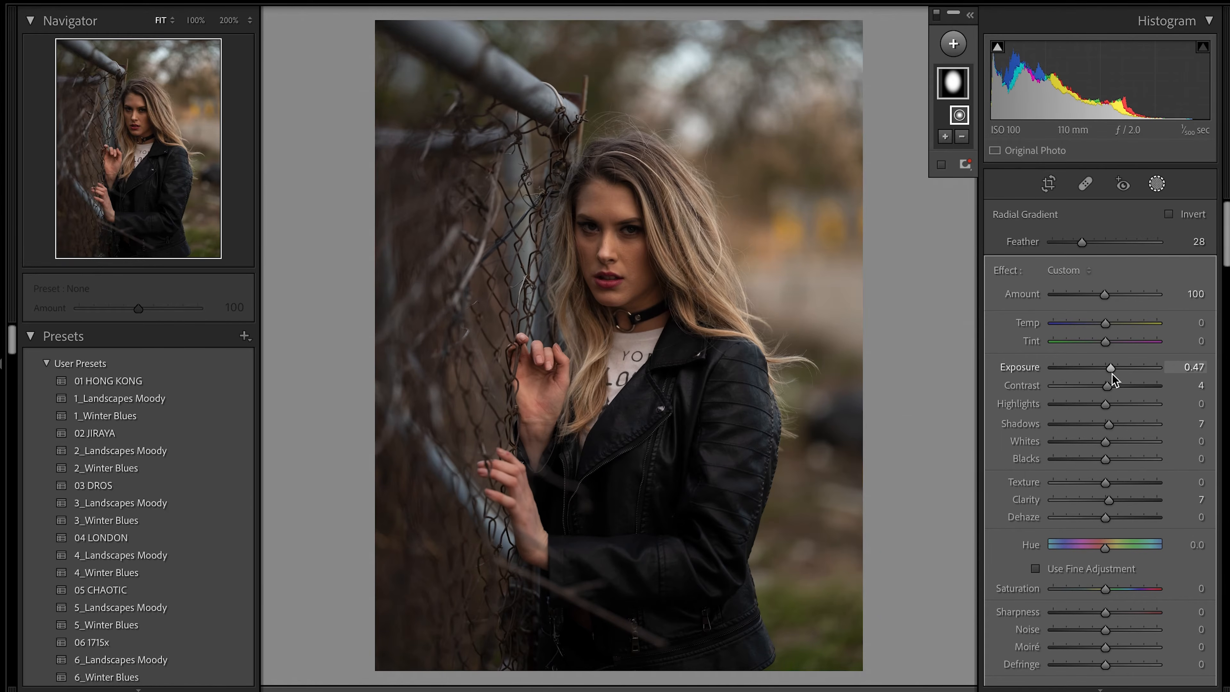
pyautogui.click(935, 20)
pyautogui.click(935, 20)
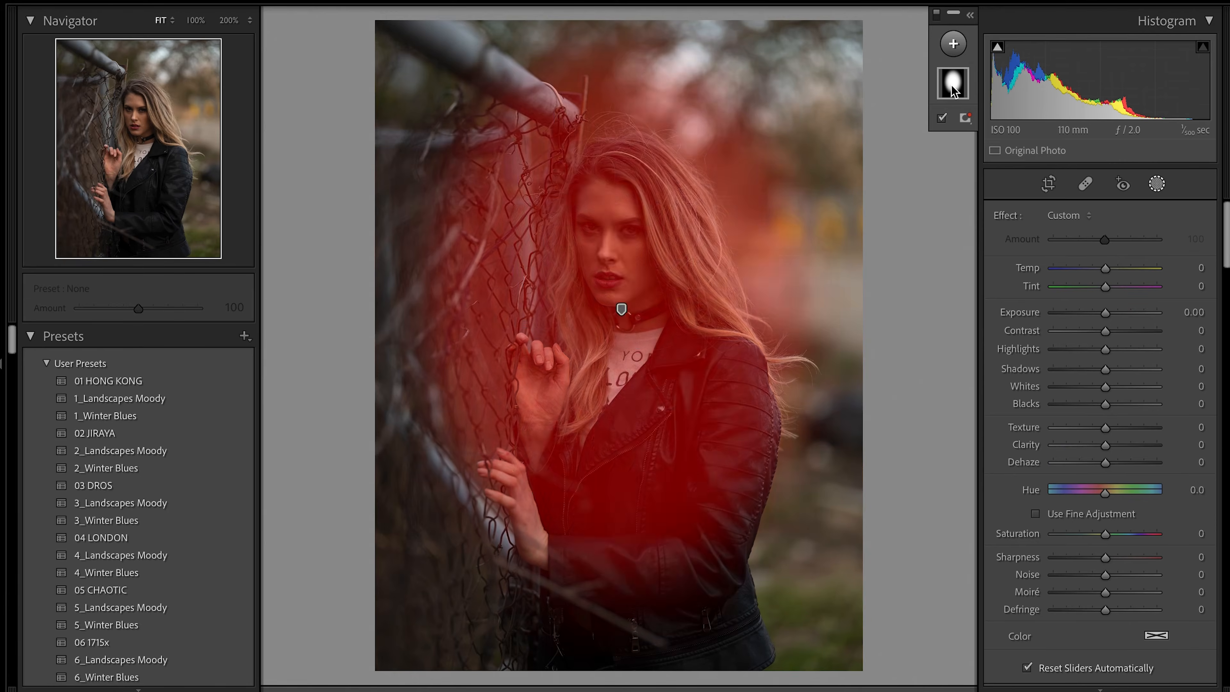
# Step: Delete the radial gradient mask and create a Select Subject mask on the woman
pyautogui.rightClick(951, 87)
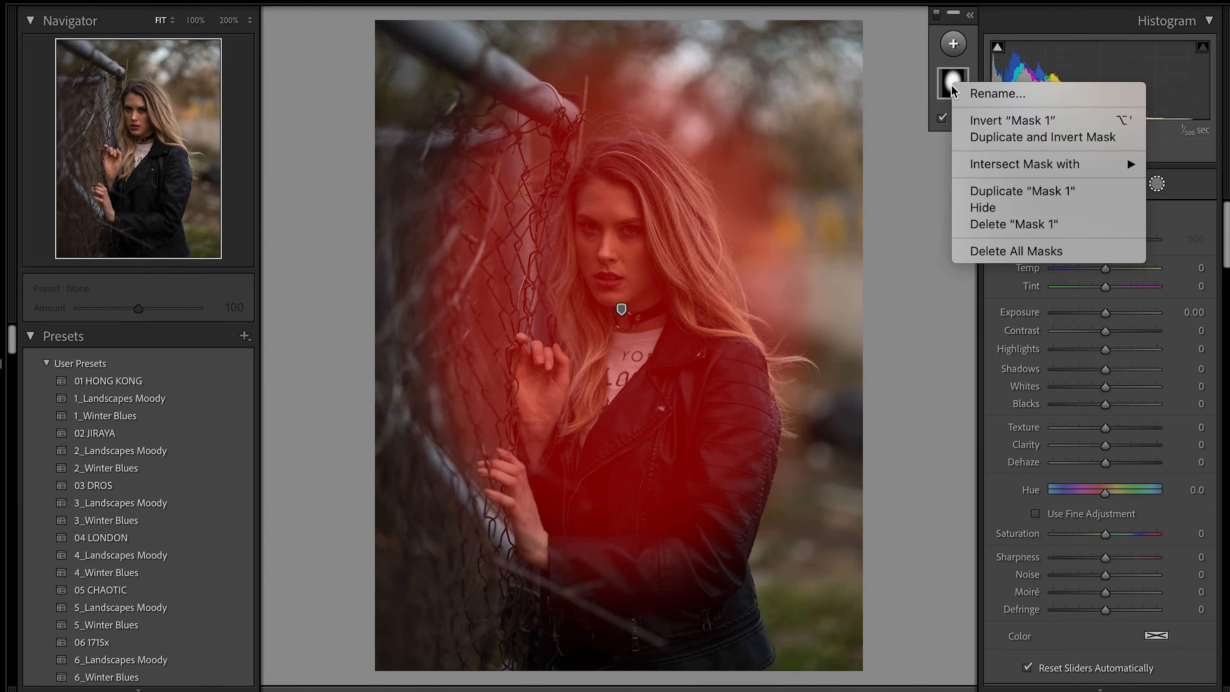
pyautogui.click(1020, 224)
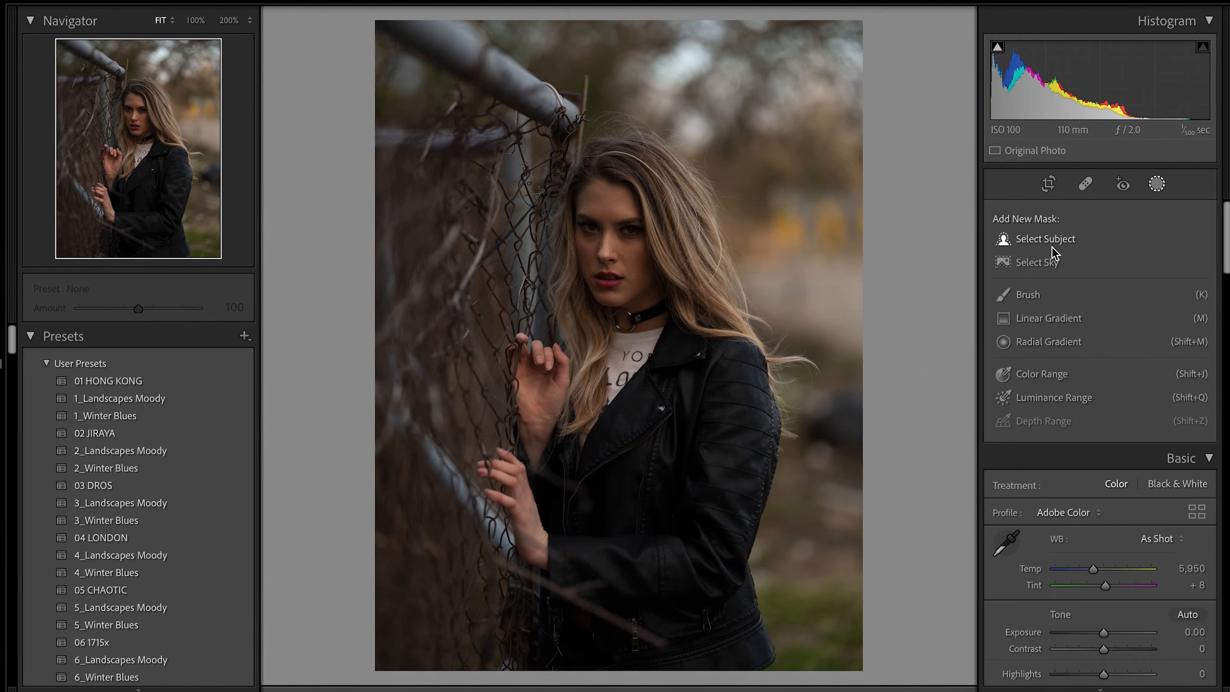
pyautogui.click(1052, 241)
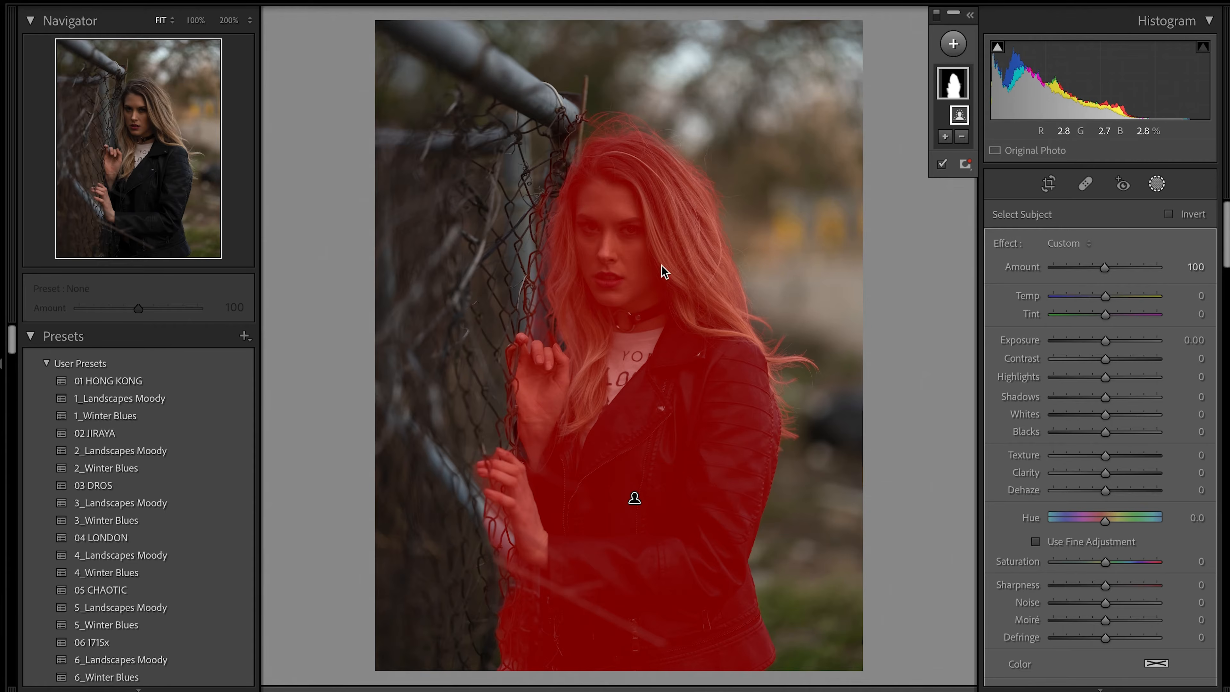
# Step: Subtract the fence area beside the woman's lower hand from the subject mask with a brush
pyautogui.press('z')
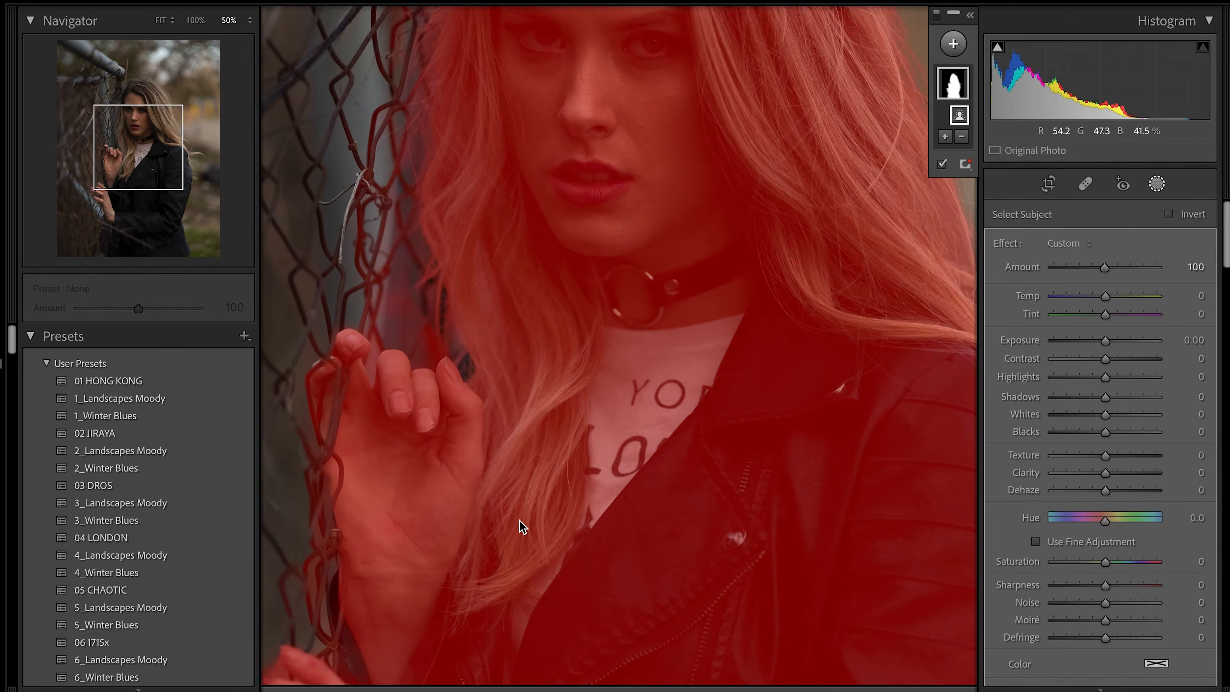
pyautogui.scroll(-10, 519, 520)
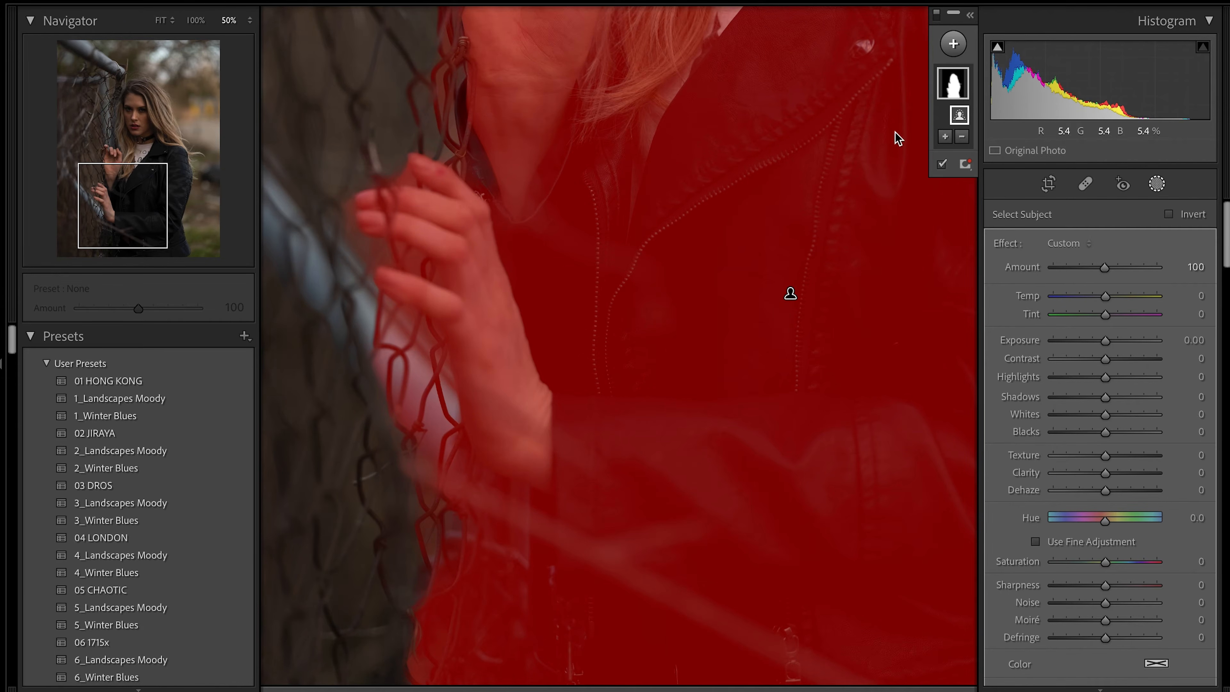
pyautogui.click(963, 138)
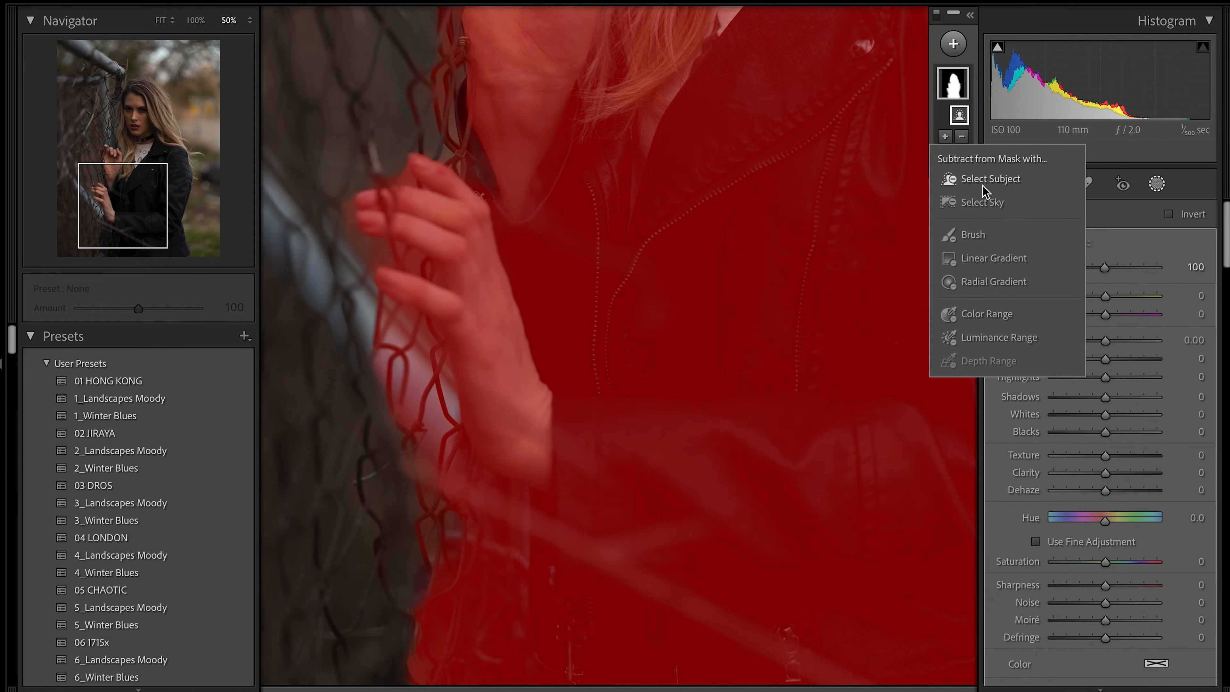
pyautogui.click(974, 235)
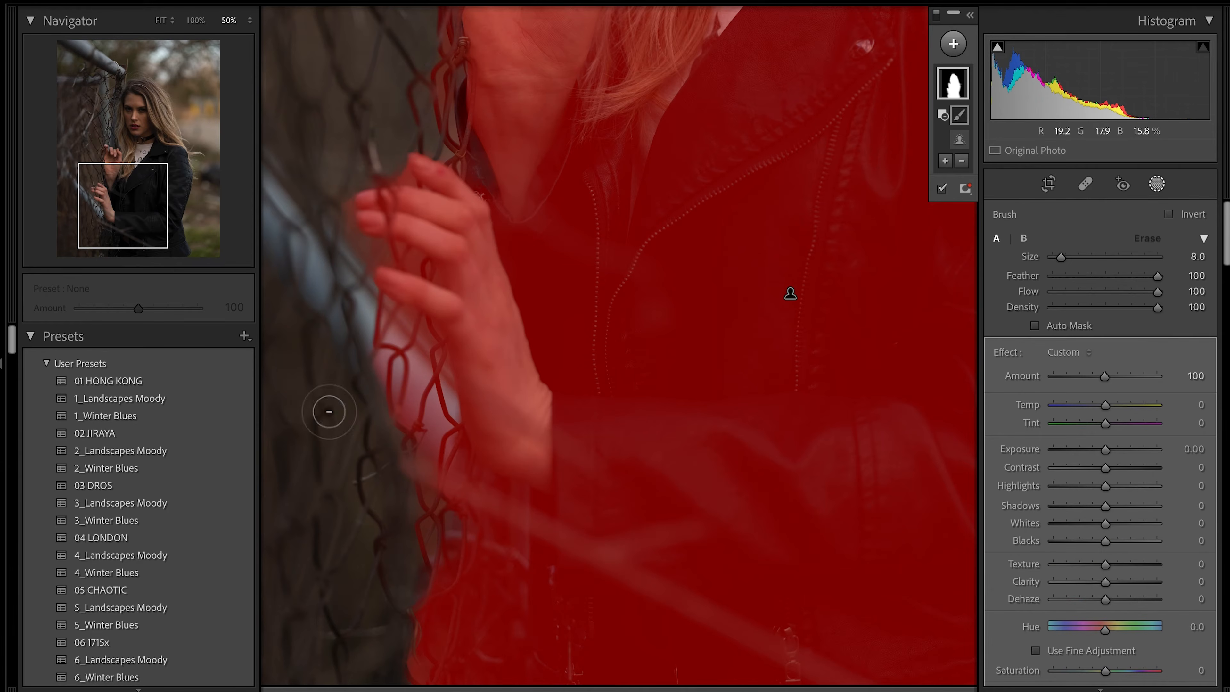
pyautogui.moveTo(396, 422)
pyautogui.mouseDown()
pyautogui.moveTo(388, 380)
pyautogui.moveTo(406, 470)
pyautogui.moveTo(377, 340)
pyautogui.moveTo(409, 381)
pyautogui.moveTo(390, 324)
pyautogui.moveTo(420, 372)
pyautogui.moveTo(417, 345)
pyautogui.moveTo(445, 438)
pyautogui.moveTo(435, 410)
pyautogui.moveTo(425, 517)
pyautogui.moveTo(428, 481)
pyautogui.moveTo(402, 582)
pyautogui.moveTo(413, 477)
pyautogui.moveTo(406, 506)
pyautogui.mouseUp()
pyautogui.scroll(-8, 405, 506)
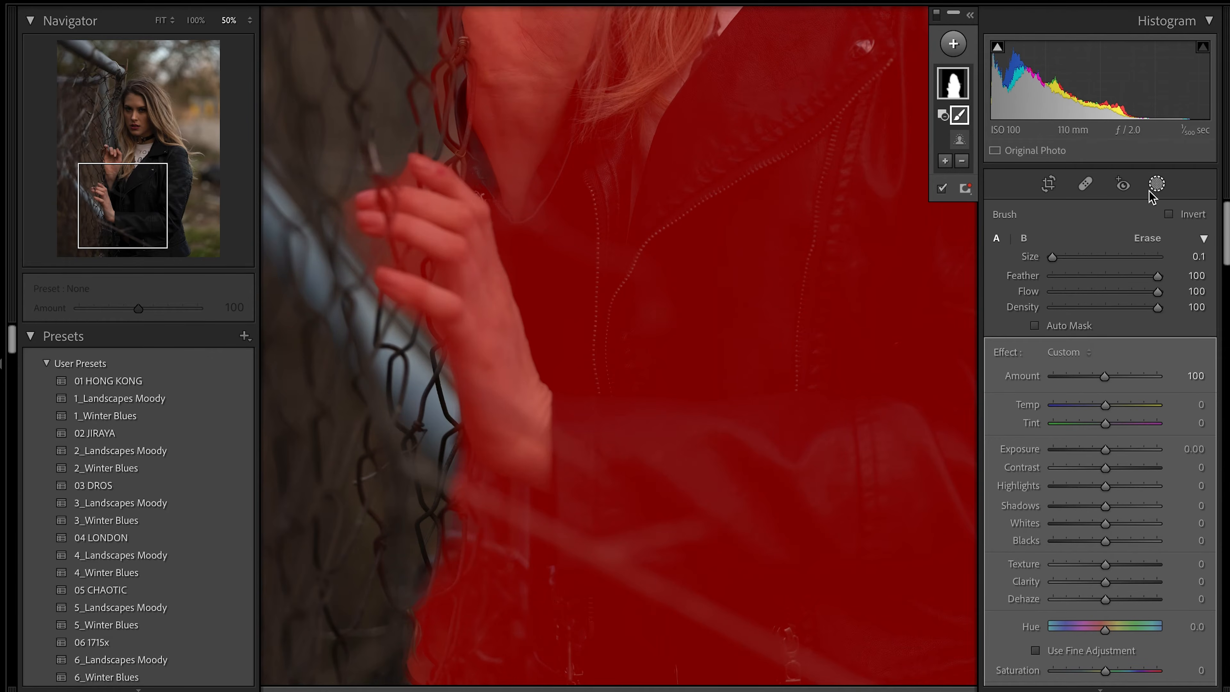
pyautogui.click(1157, 184)
pyautogui.press('super+minus')
pyautogui.press('super+minus')
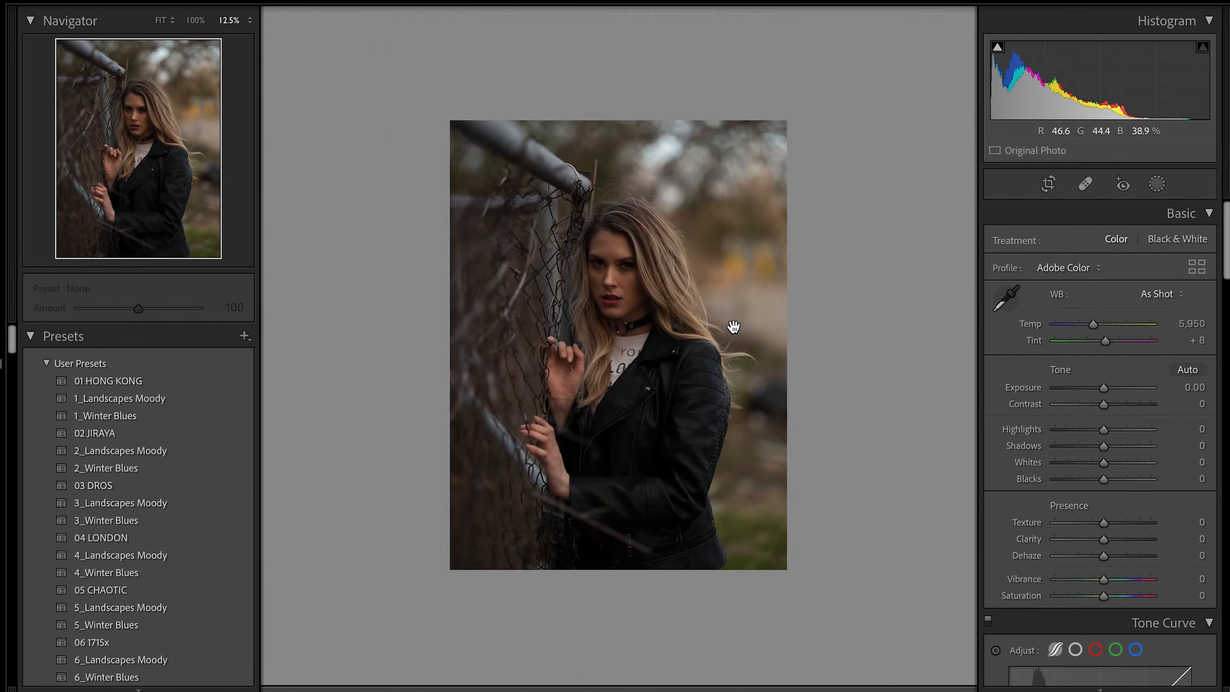
pyautogui.rightClick(733, 327)
pyautogui.click(716, 238)
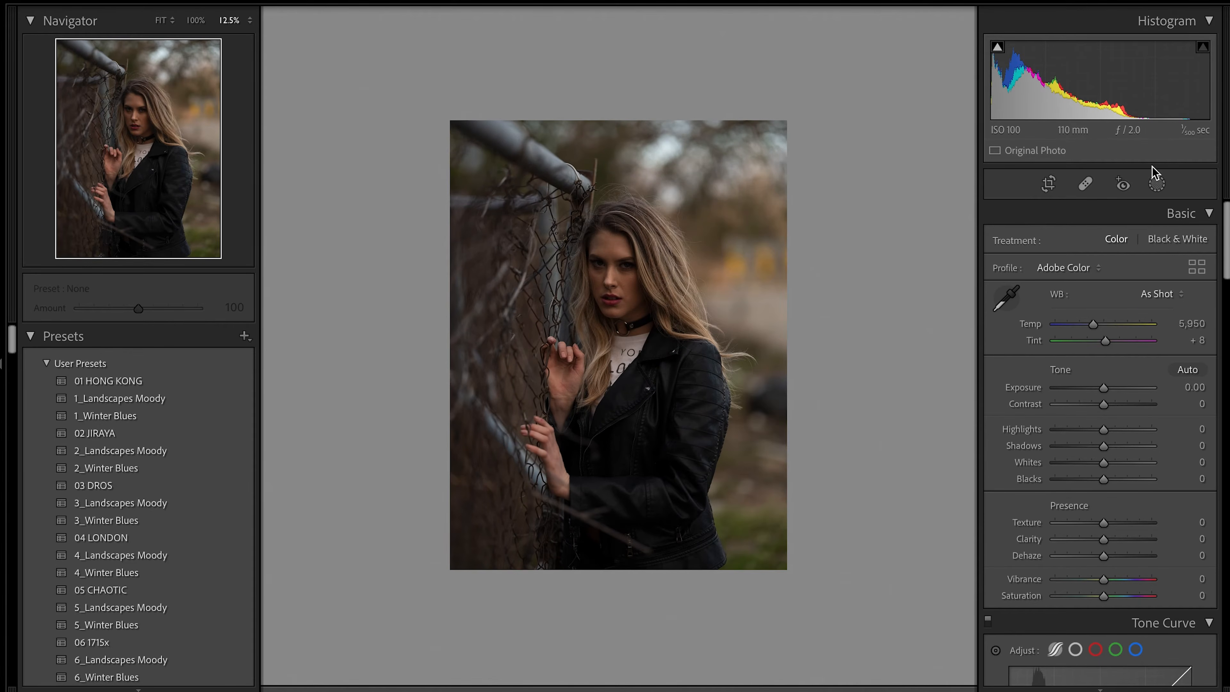
# Step: Reopen the subject mask and set its Exposure to 0.33, Contrast to 8, Shadows to 29 and Clarity to 6
pyautogui.click(1157, 184)
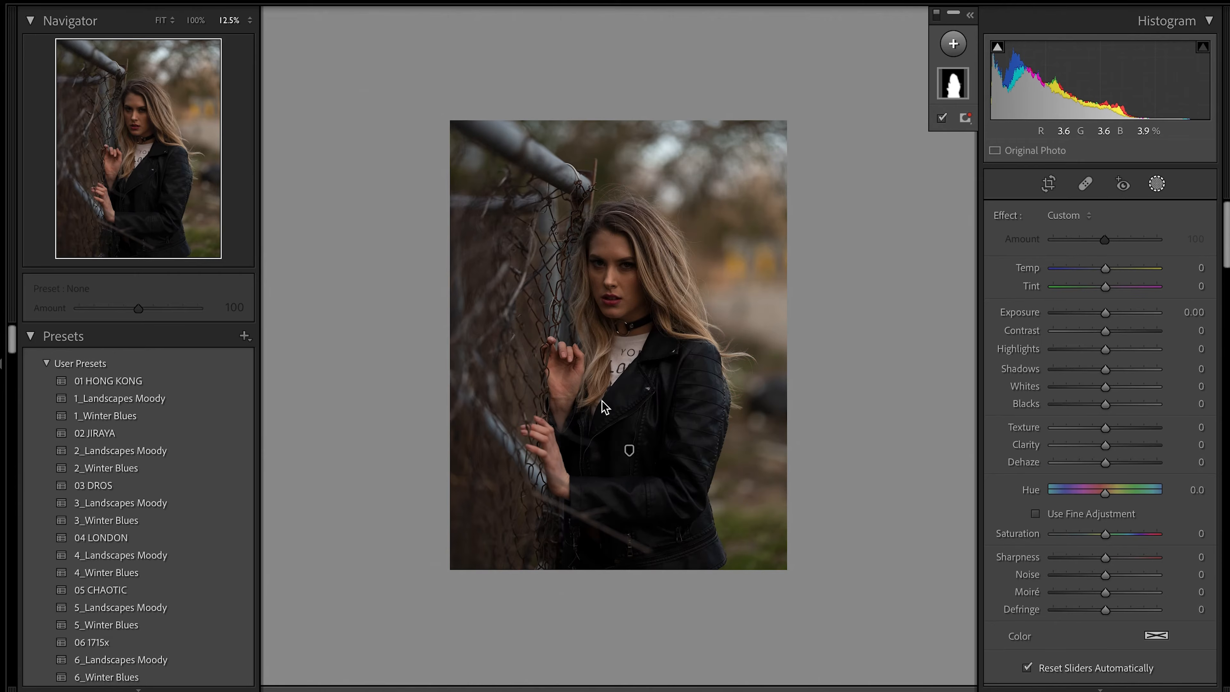
pyautogui.moveTo(961, 96)
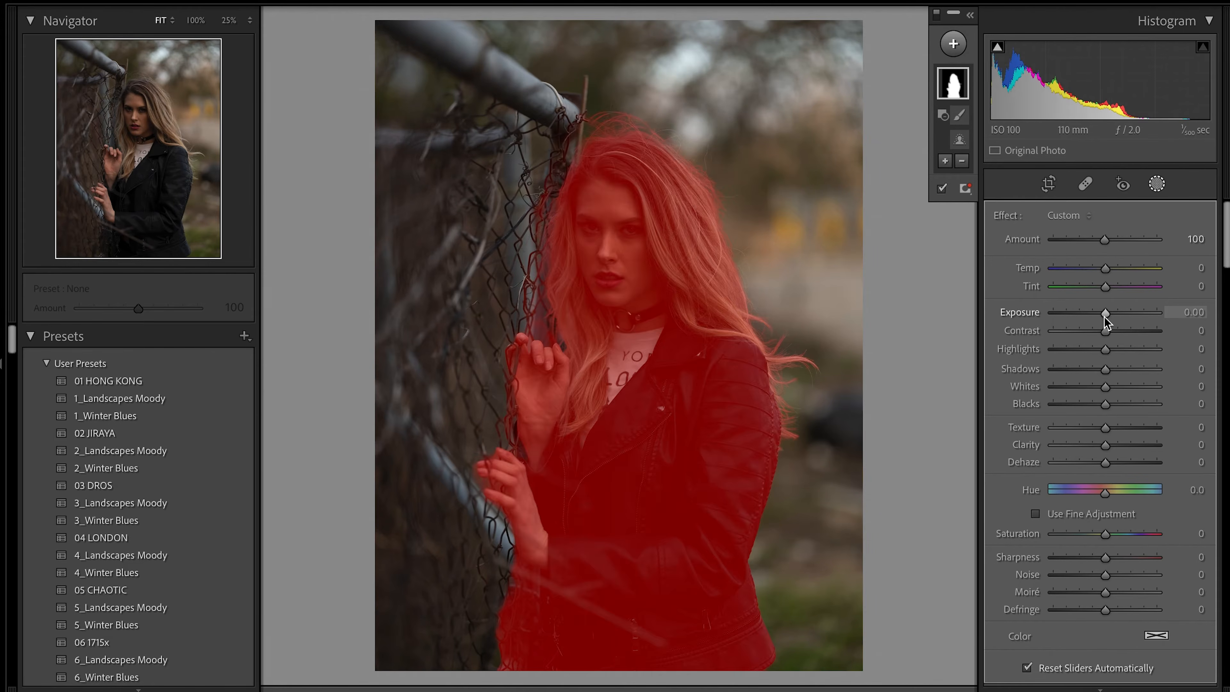
pyautogui.moveTo(1104, 316); pyautogui.dragTo(1113, 321)
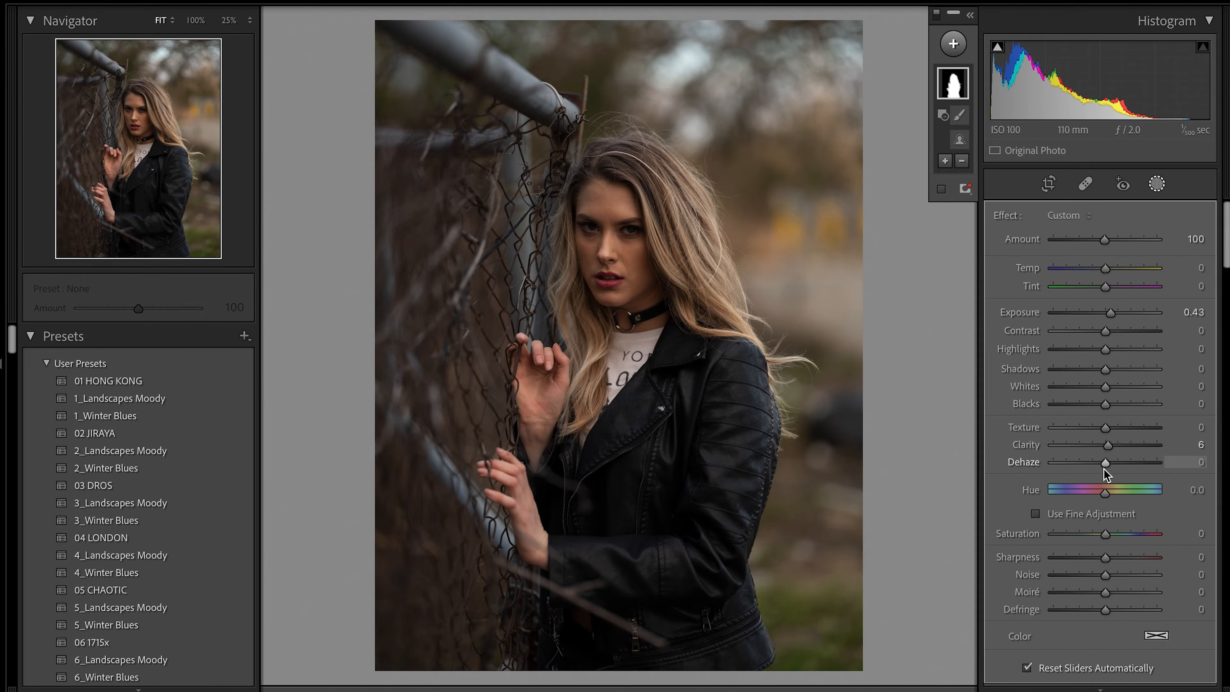
pyautogui.moveTo(1103, 463); pyautogui.dragTo(1109, 463)
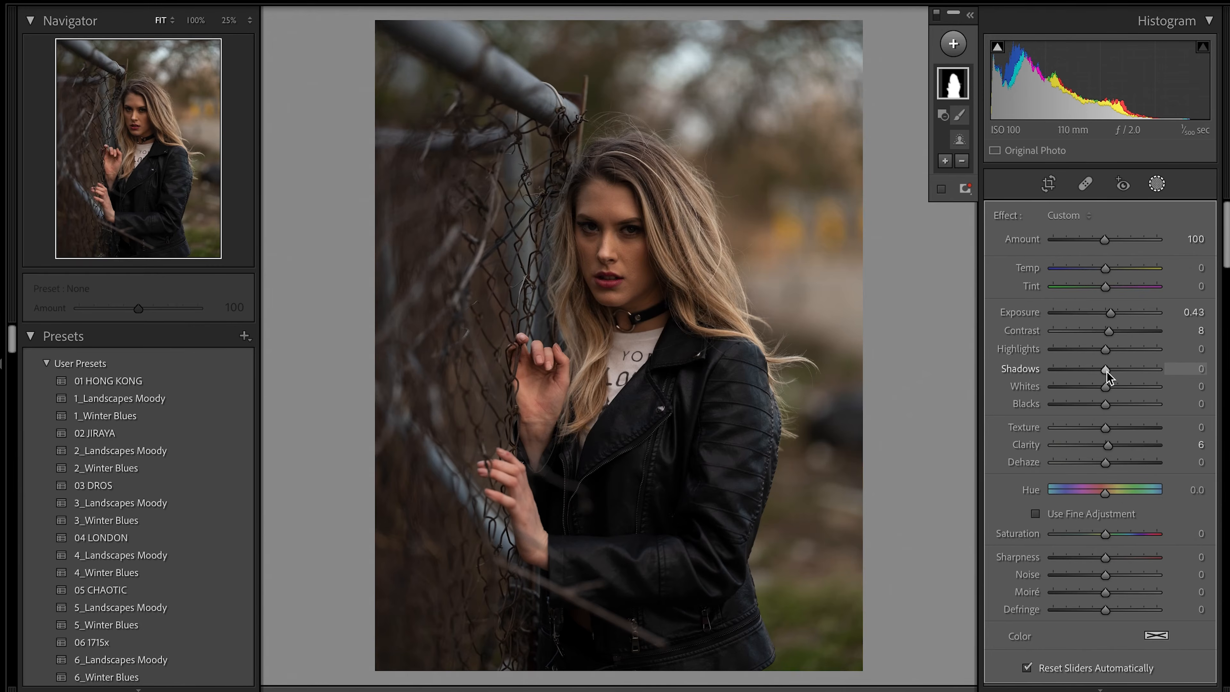
pyautogui.moveTo(1111, 372)
pyautogui.mouseDown()
pyautogui.moveTo(1096, 371)
pyautogui.moveTo(1124, 370)
pyautogui.moveTo(1080, 371)
pyautogui.moveTo(1121, 372)
pyautogui.mouseUp()
pyautogui.moveTo(1114, 317); pyautogui.dragTo(1119, 318)
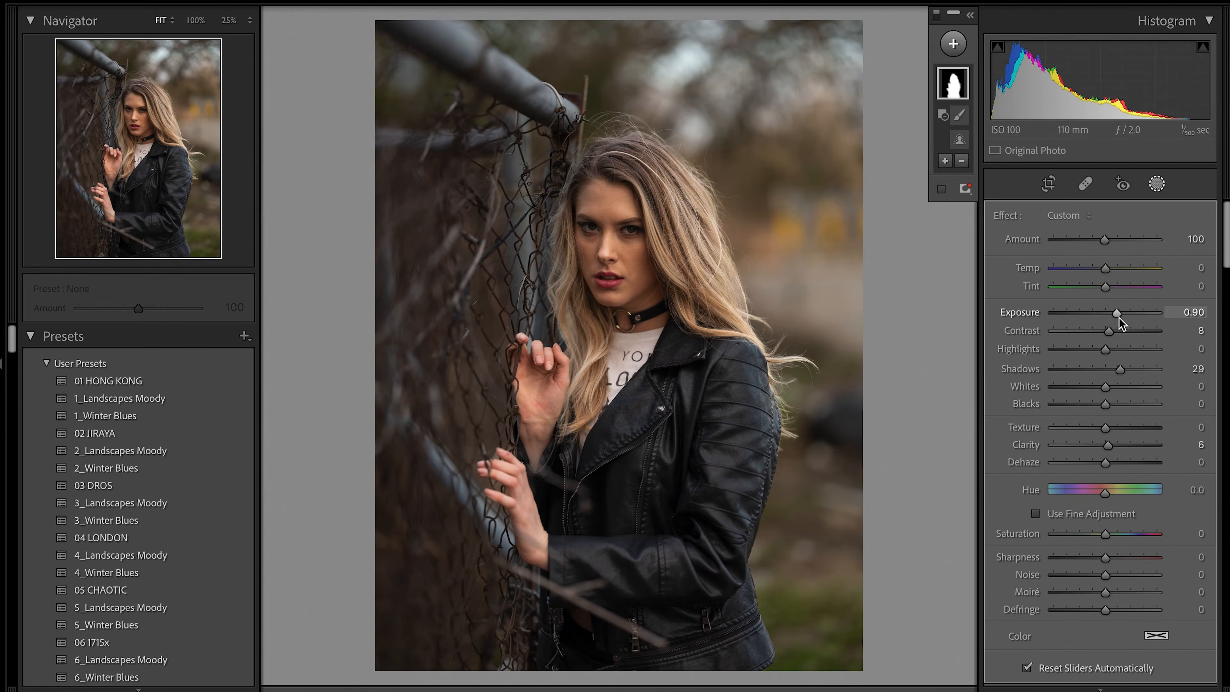
pyautogui.moveTo(1118, 318); pyautogui.dragTo(1110, 316)
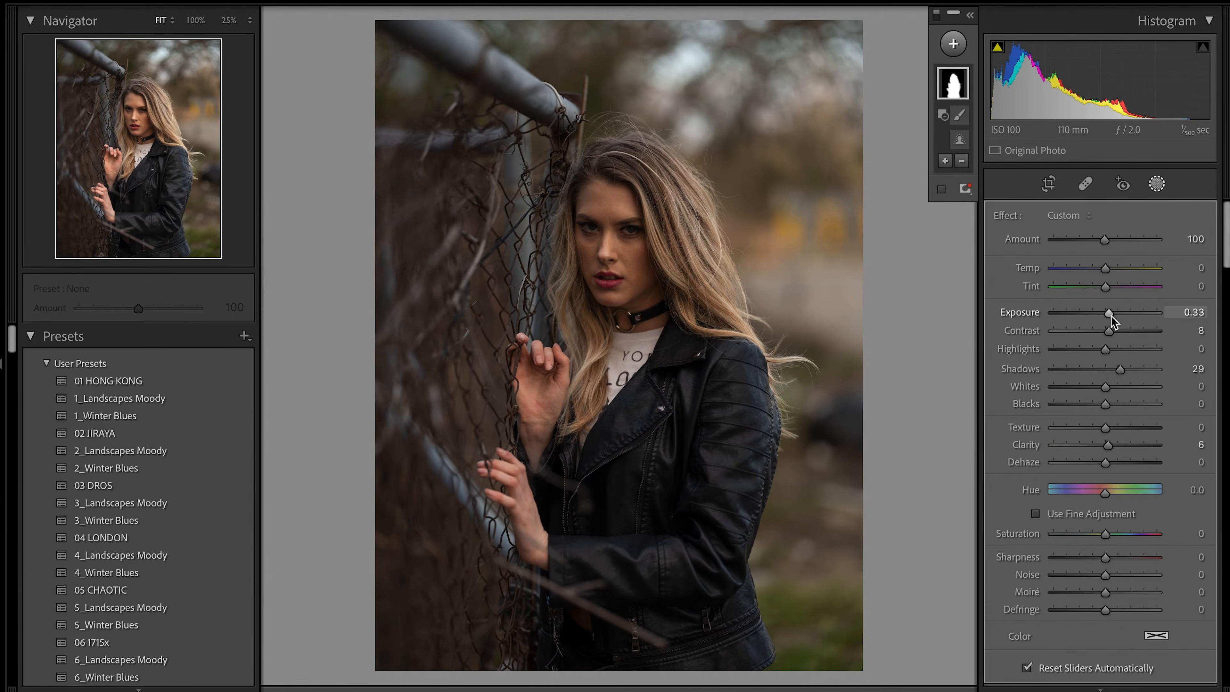
# Step: Add a radial gradient mask centred on the woman and reaching the photo's edges, and invert it to cover the surroundings
pyautogui.click(953, 44)
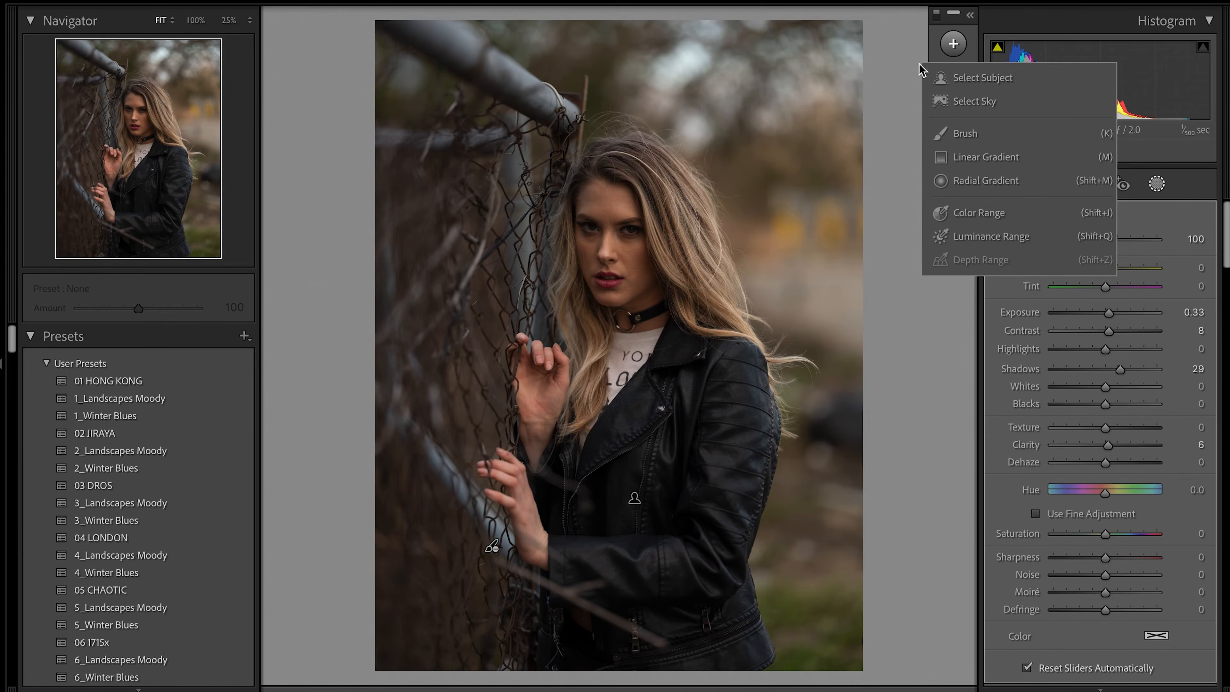
pyautogui.click(968, 181)
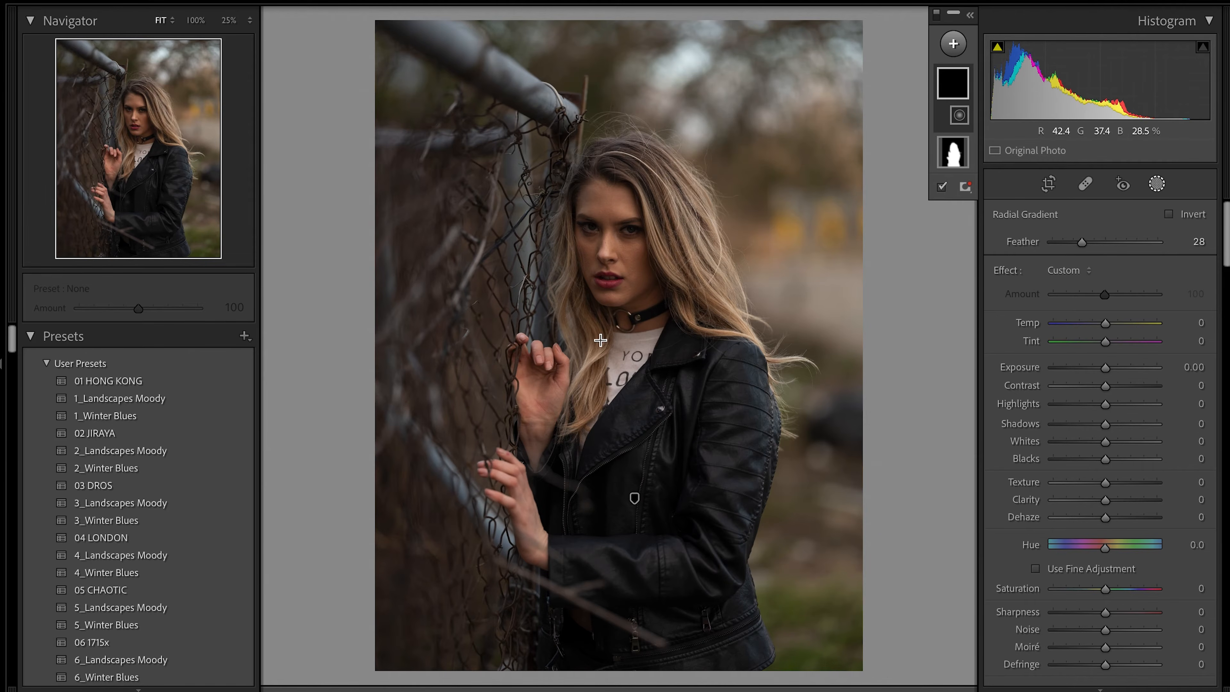
pyautogui.moveTo(615, 334); pyautogui.dragTo(863, 671)
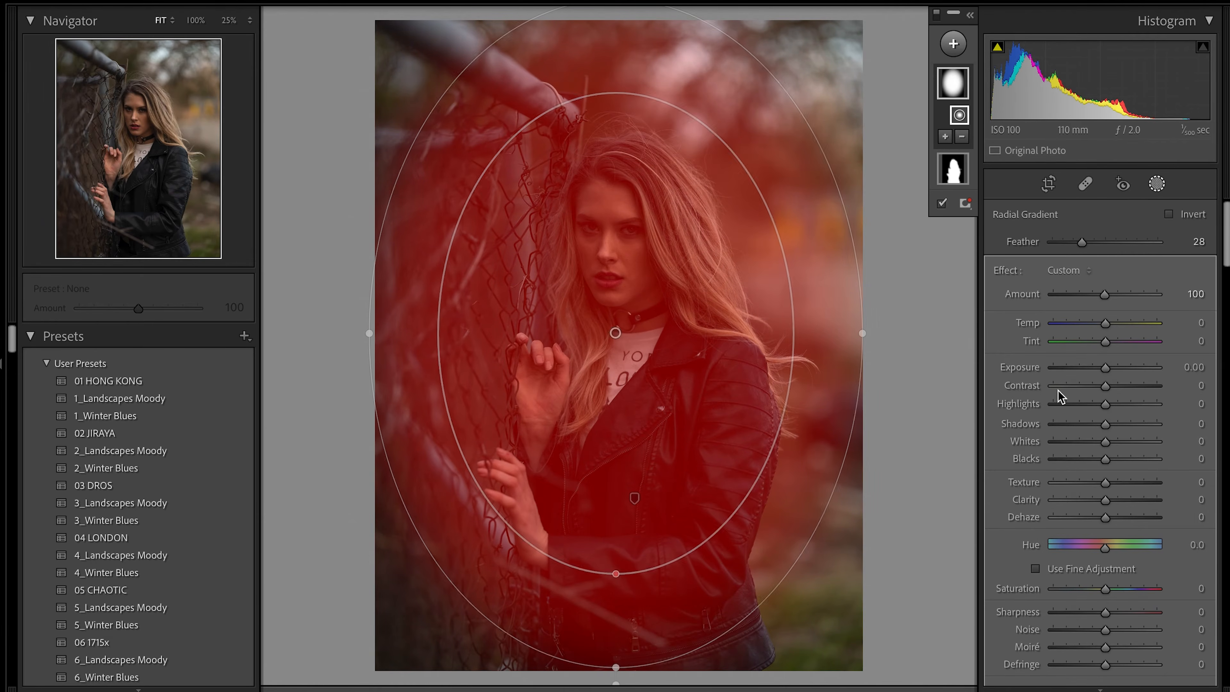
pyautogui.click(1170, 215)
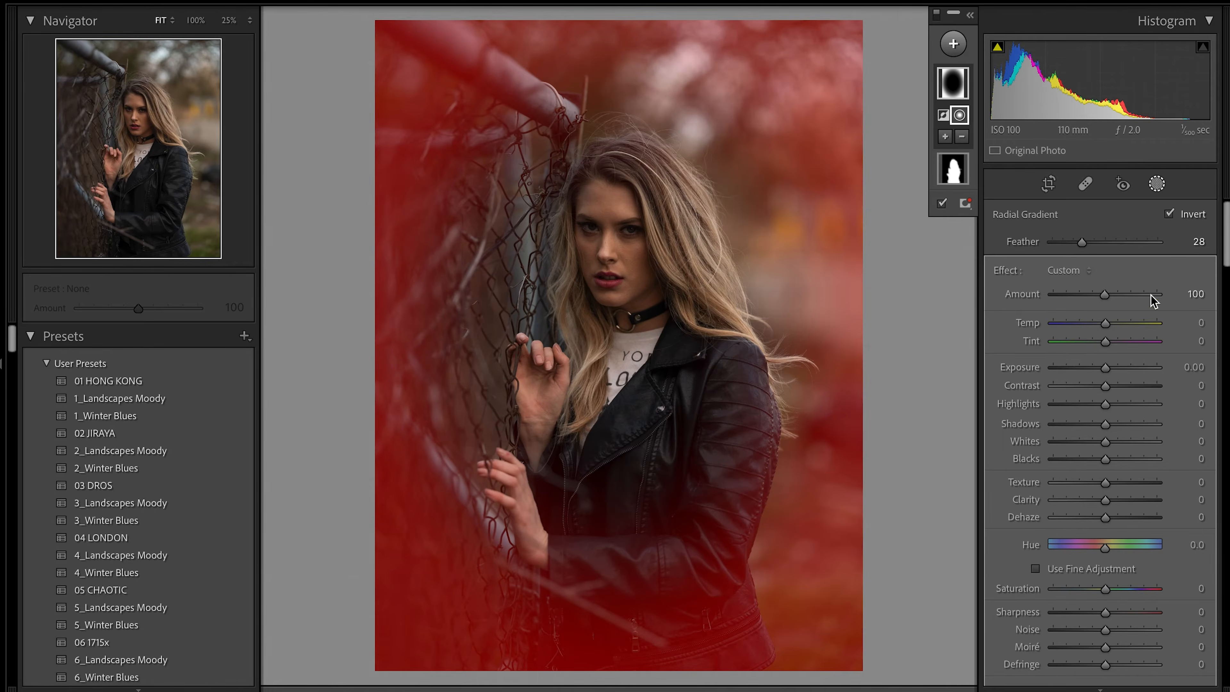
# Step: Set the inverted radial gradient's Exposure to -0.50, lower its Clarity, and compare the photo with all masks off and on
pyautogui.press('o')
pyautogui.moveTo(1105, 367); pyautogui.dragTo(1100, 372)
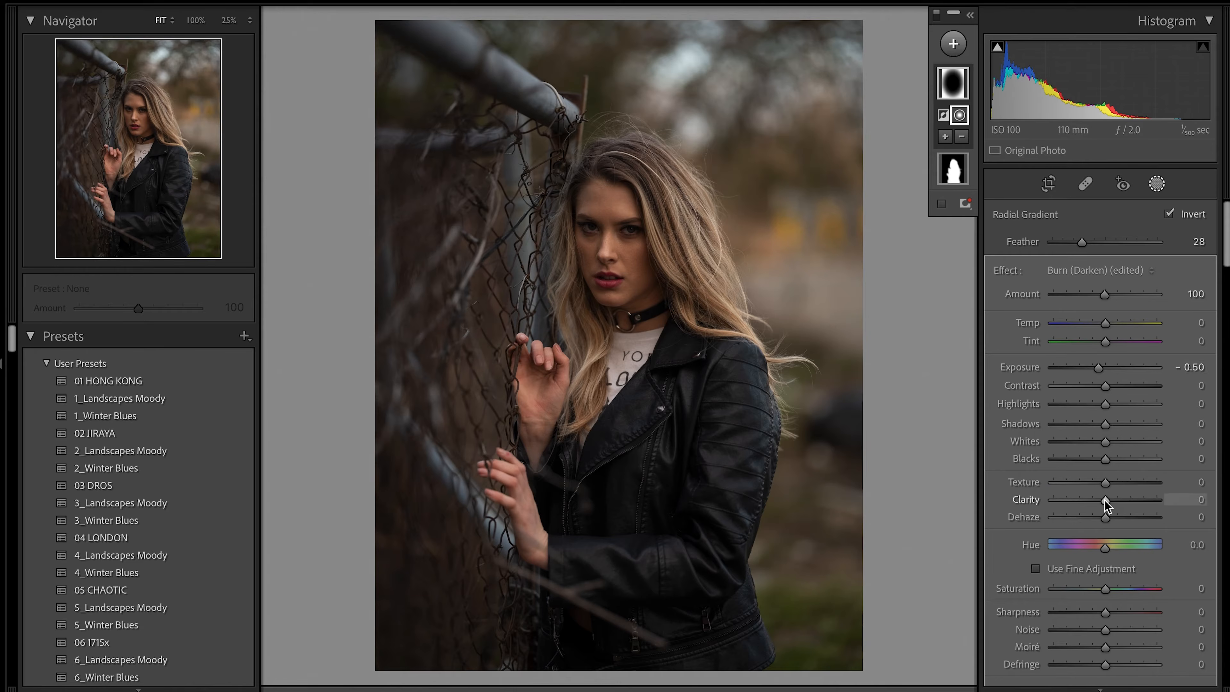
pyautogui.moveTo(1100, 500); pyautogui.dragTo(1098, 500)
pyautogui.click(936, 15)
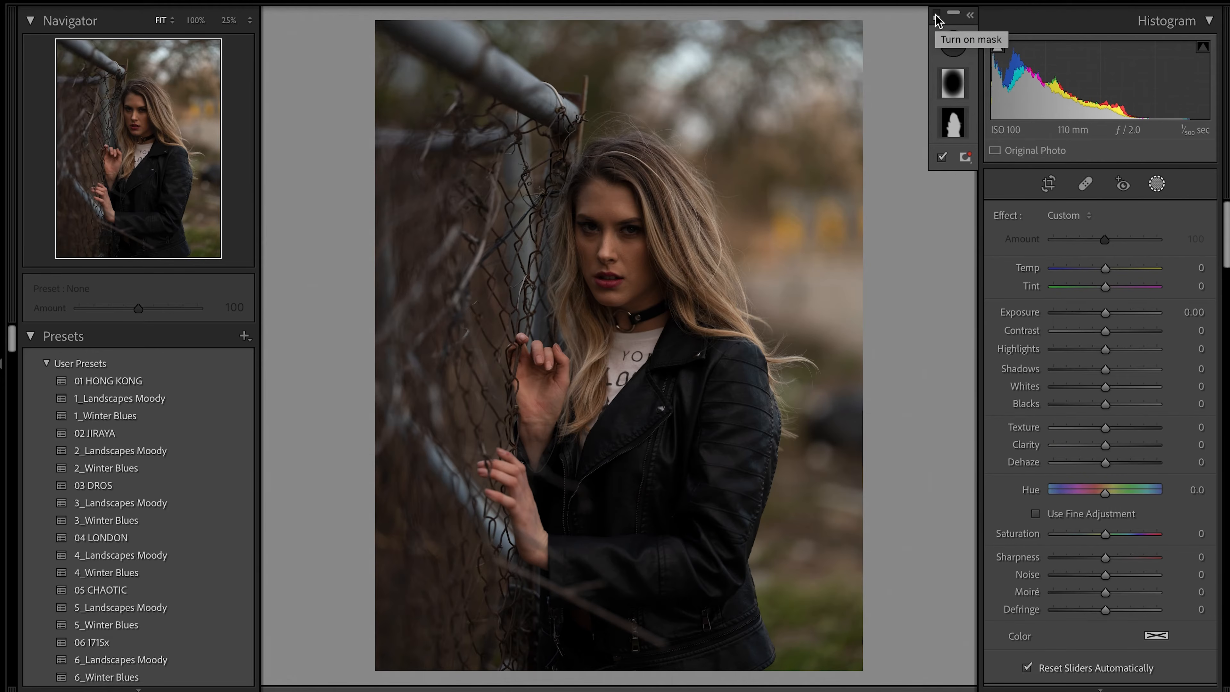
pyautogui.click(937, 20)
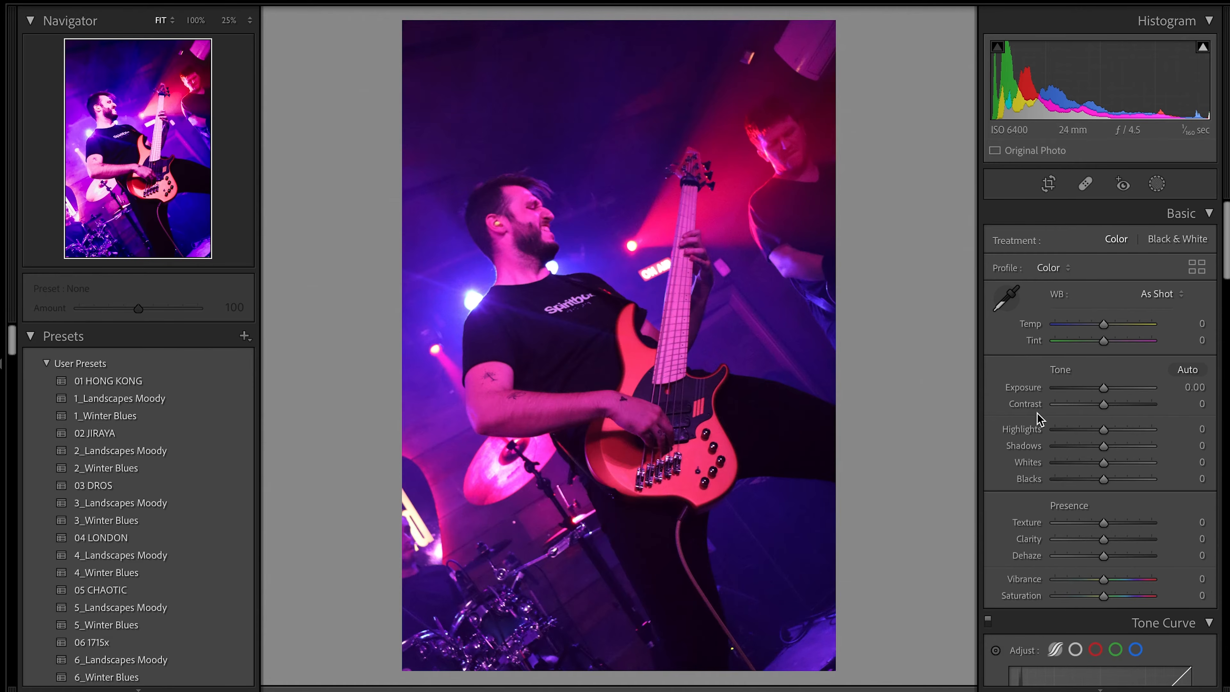
# Step: Set Highlights to -19 on the guitarist photo and add an inverted Select Subject mask covering the background
pyautogui.moveTo(1106, 431); pyautogui.dragTo(1111, 459)
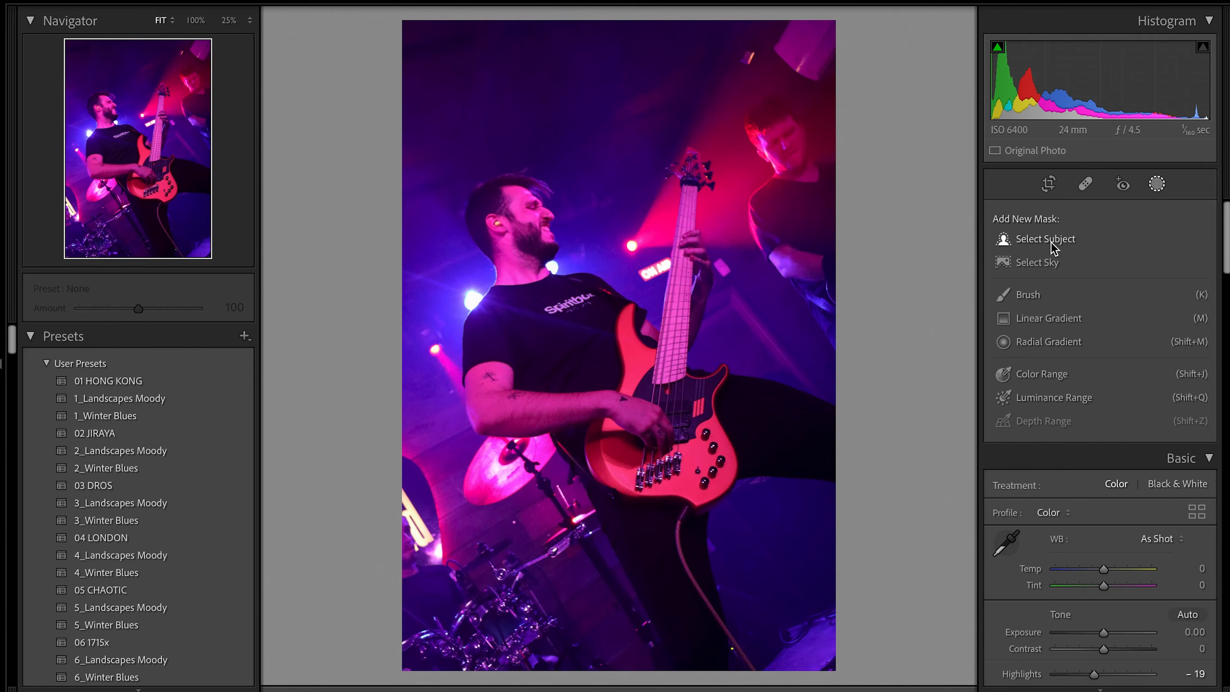
pyautogui.click(1046, 239)
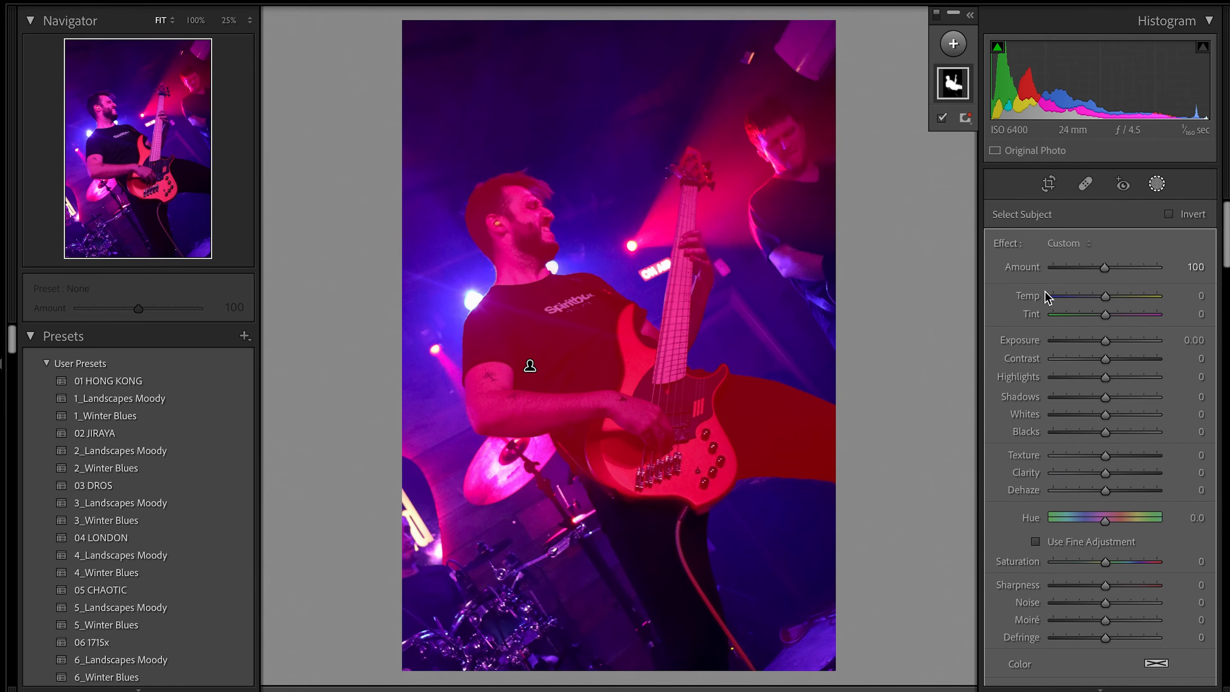
pyautogui.click(1169, 214)
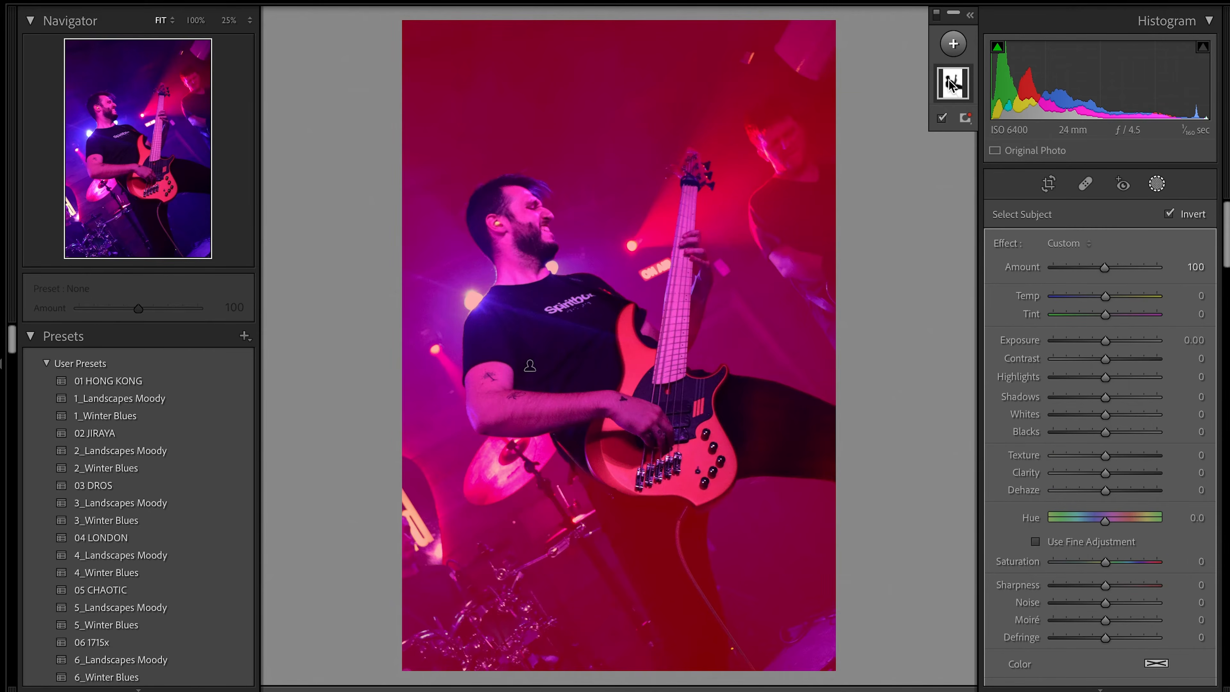
# Step: Intersect the background mask with a large radial gradient centred on the guitarist, and rotate the ellipse to a tilt
pyautogui.rightClick(950, 85)
pyautogui.moveTo(1008, 162)
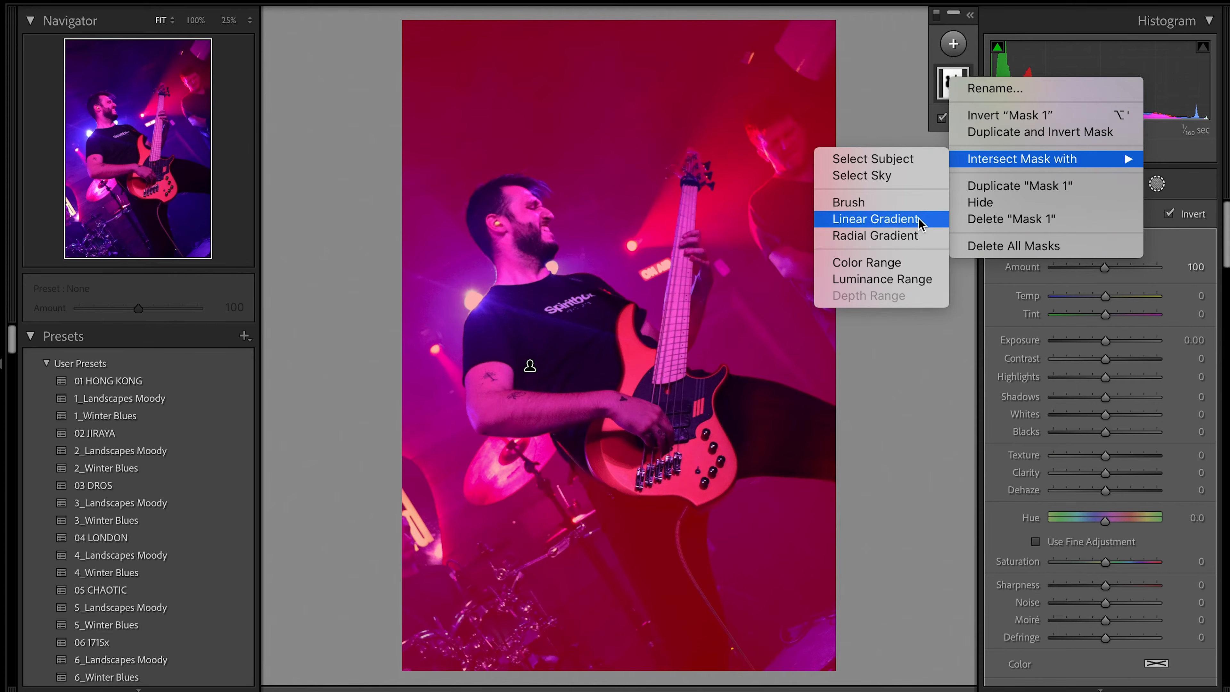
pyautogui.click(904, 236)
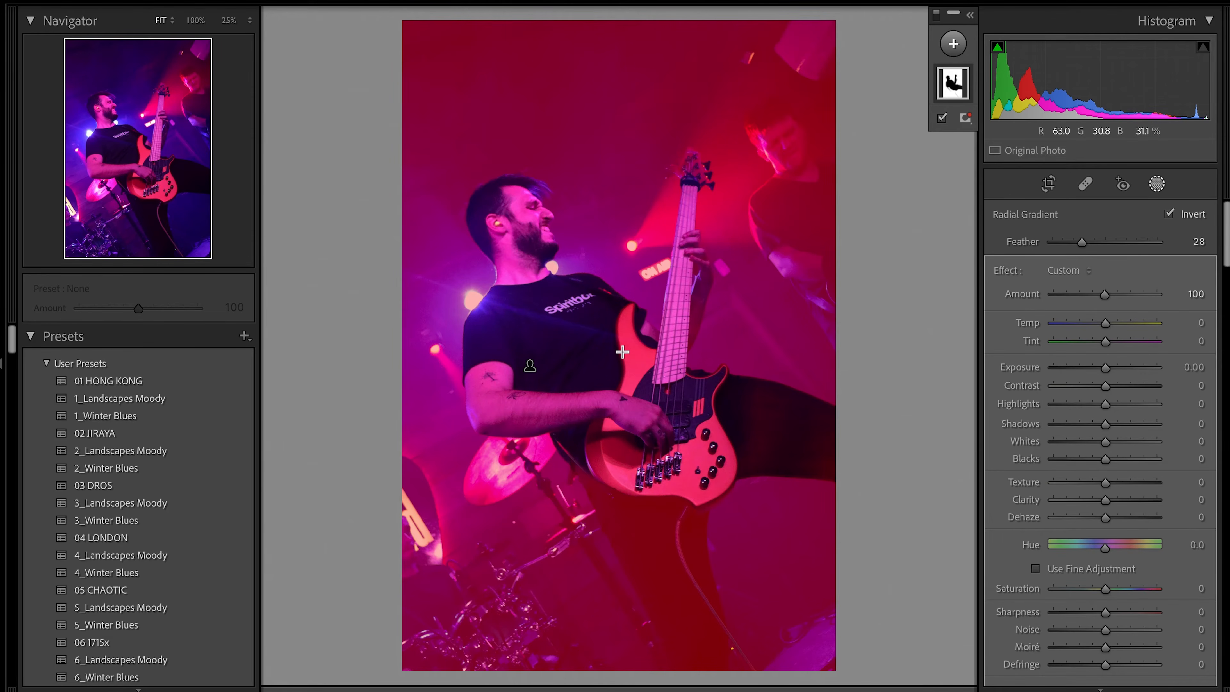
pyautogui.moveTo(606, 364); pyautogui.dragTo(853, 655)
pyautogui.moveTo(807, 566); pyautogui.dragTo(875, 457)
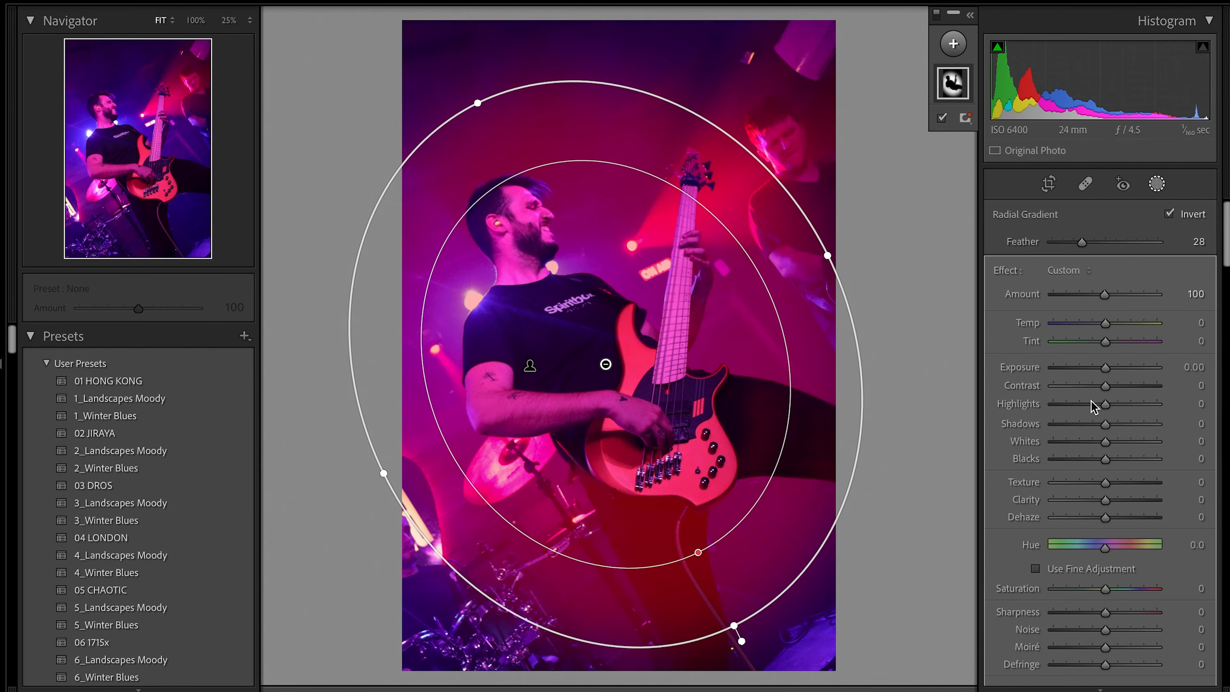
# Step: Set the background mask's Exposure to 1.17, Clarity to -8 and Dehaze to -21, and compare the photo with all masks off and on
pyautogui.moveTo(1109, 372)
pyautogui.mouseDown()
pyautogui.moveTo(1141, 369)
pyautogui.moveTo(1120, 370)
pyautogui.mouseUp()
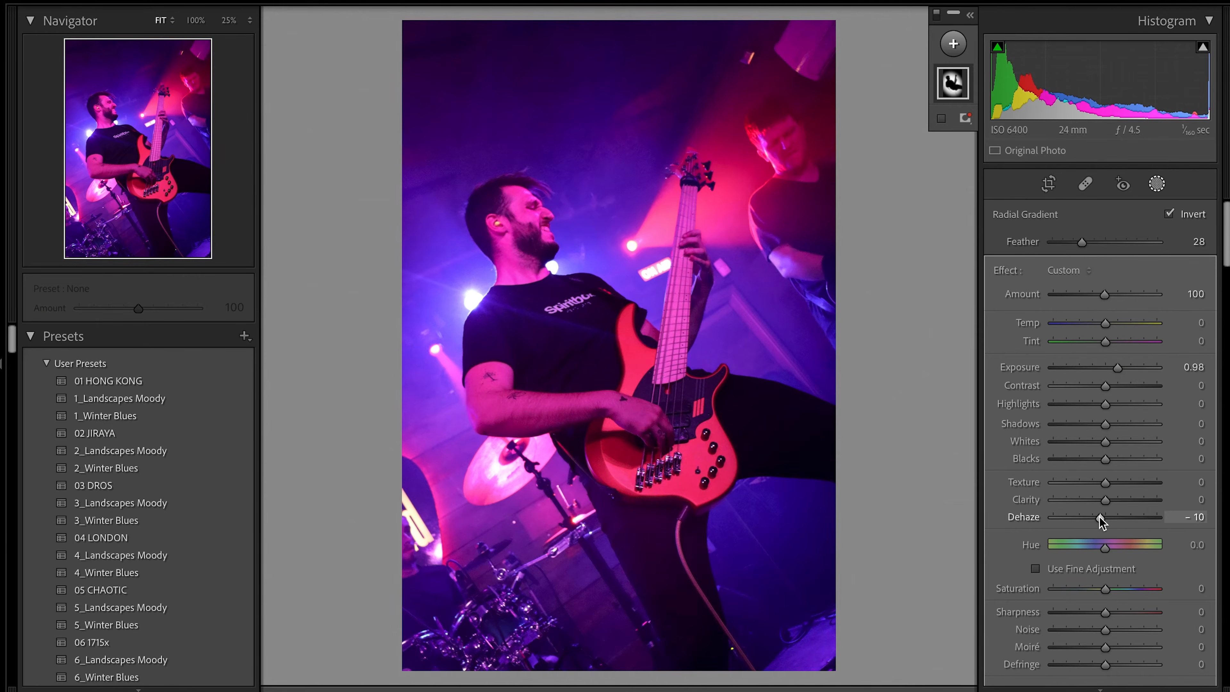
pyautogui.moveTo(1100, 518); pyautogui.dragTo(1095, 521)
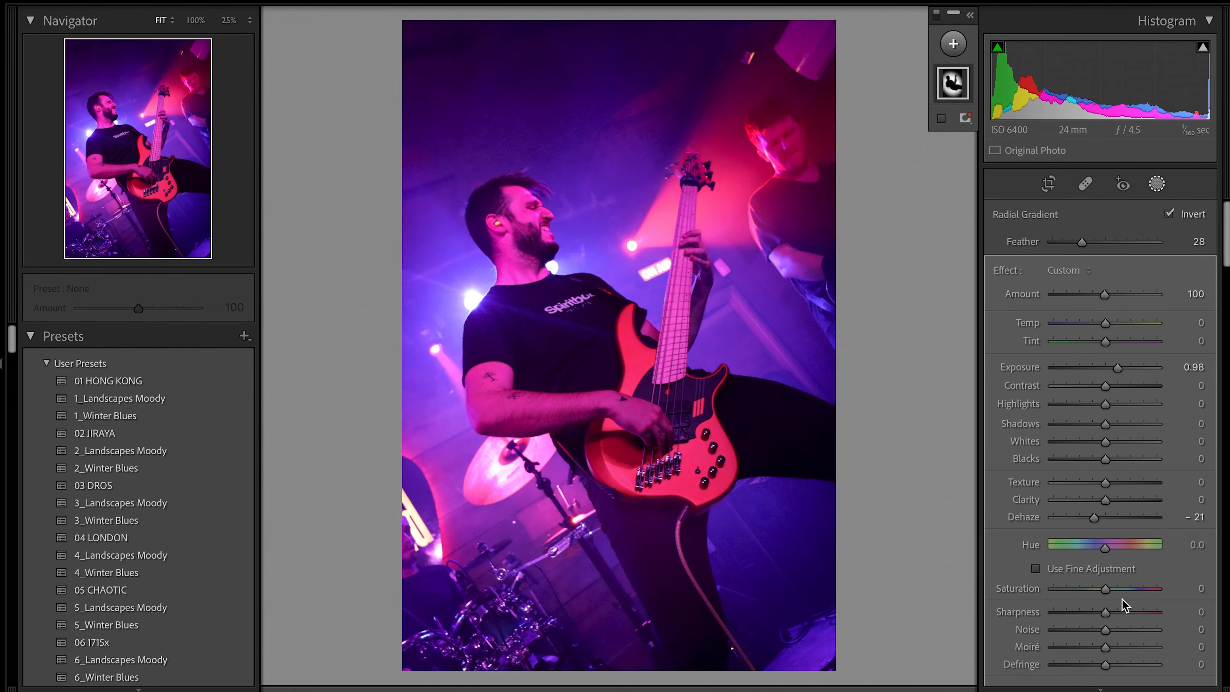
pyautogui.moveTo(1105, 501); pyautogui.dragTo(1099, 505)
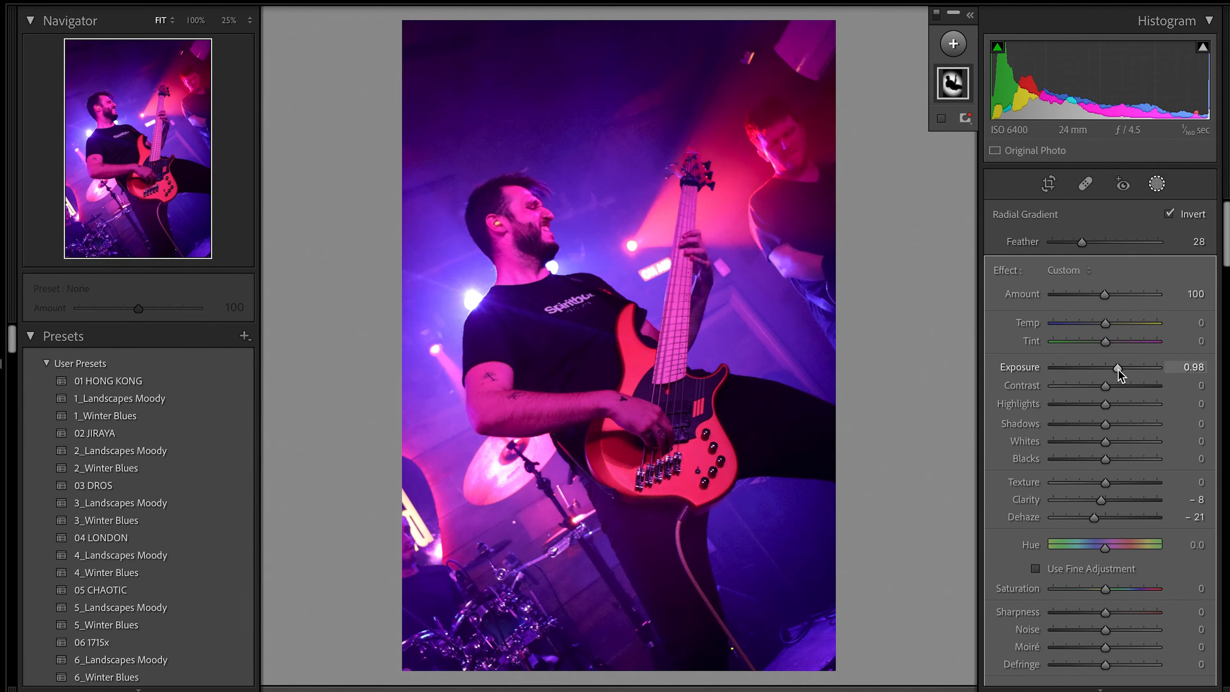
pyautogui.moveTo(1119, 367); pyautogui.dragTo(1121, 367)
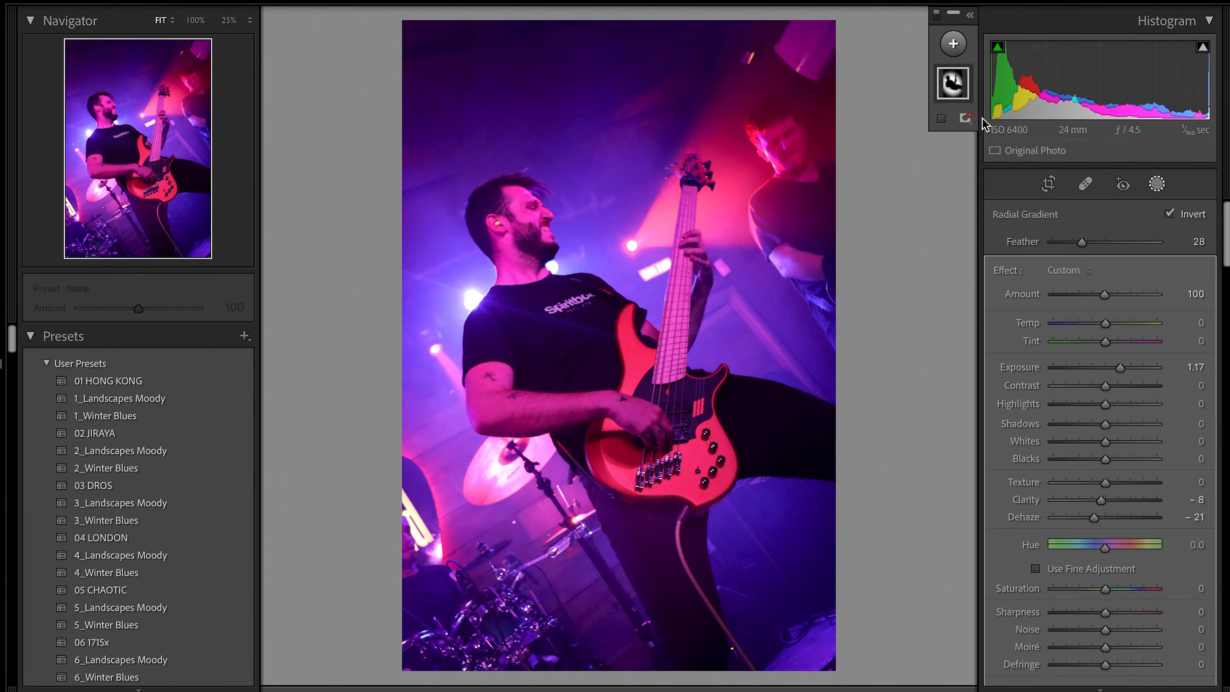
pyautogui.click(938, 17)
pyautogui.click(938, 17)
pyautogui.click(937, 17)
pyautogui.click(938, 17)
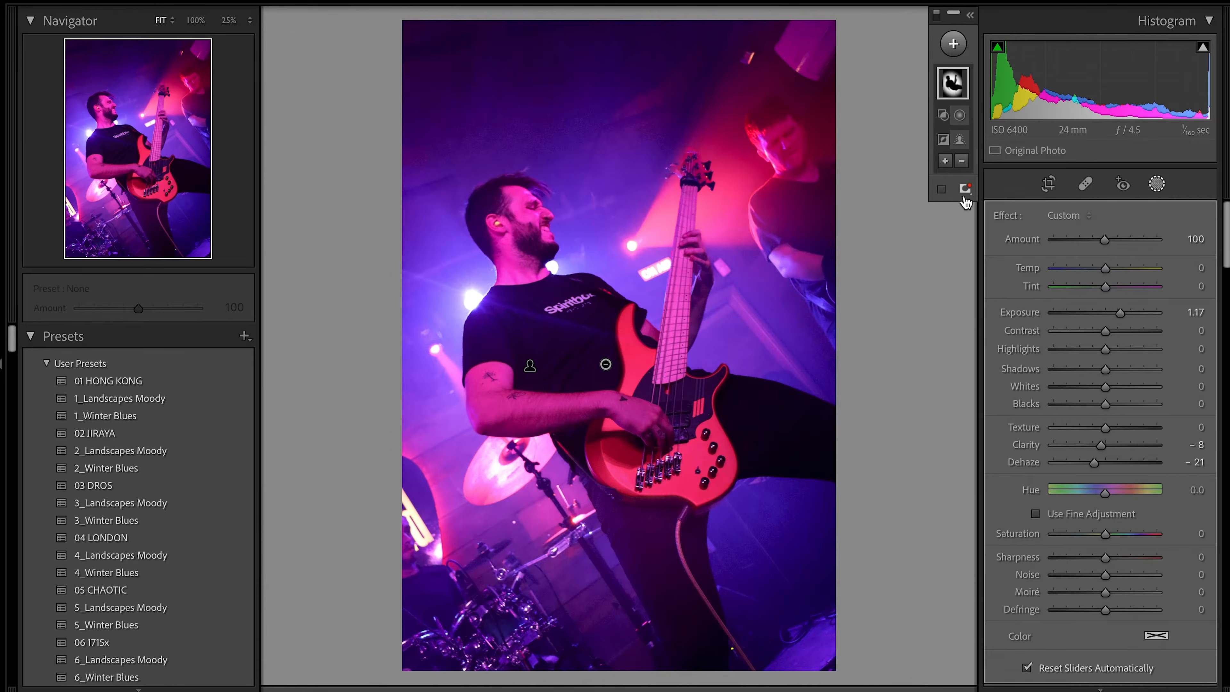
# Step: Subtract a brushed area around the guitarist's legs from the background mask, and compare the photo with all masks off and on
pyautogui.moveTo(963, 149)
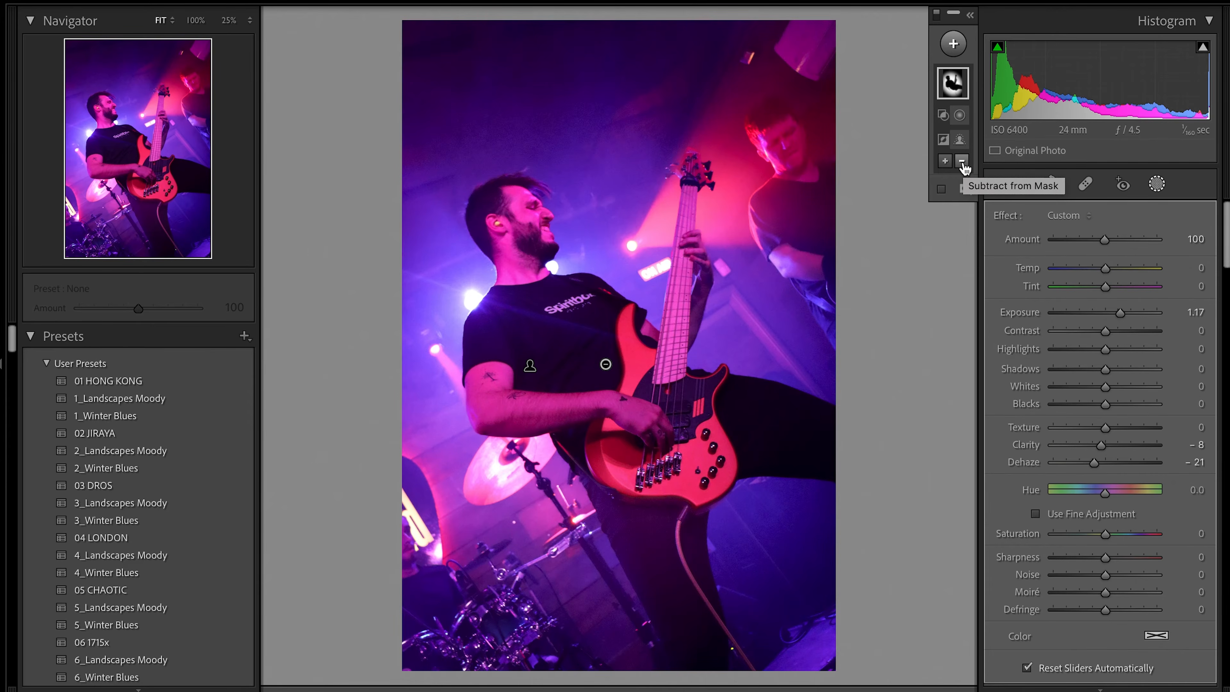
pyautogui.click(962, 162)
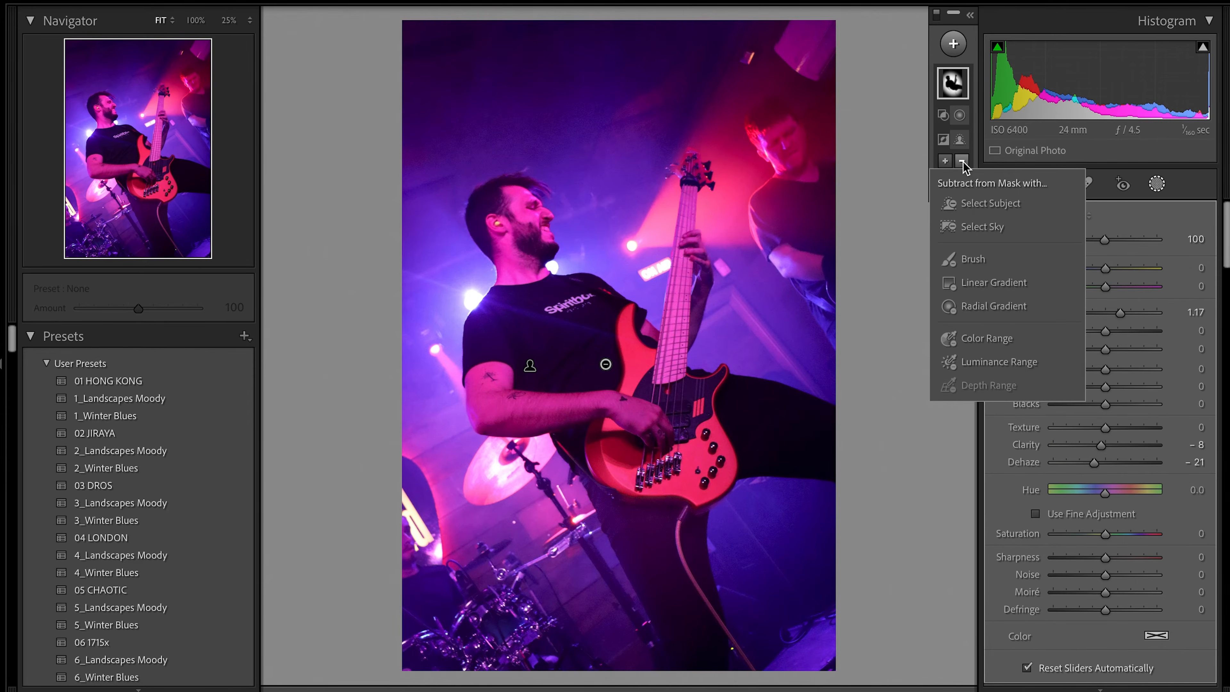
pyautogui.click(970, 262)
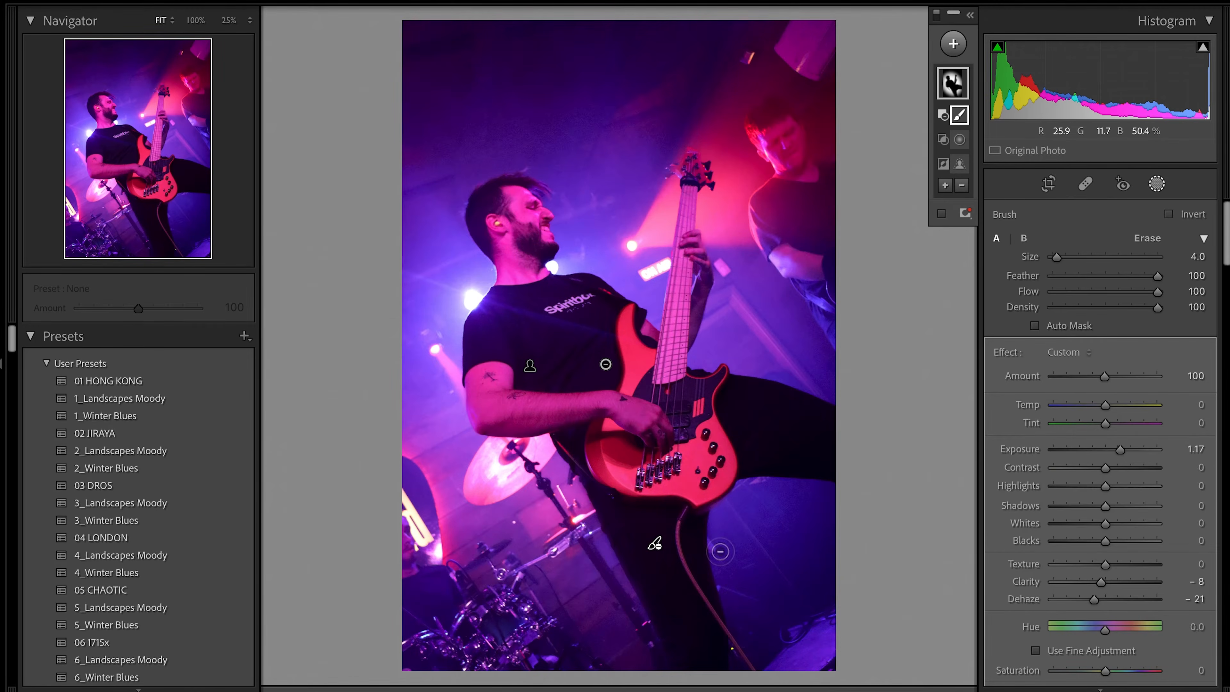
pyautogui.click(935, 17)
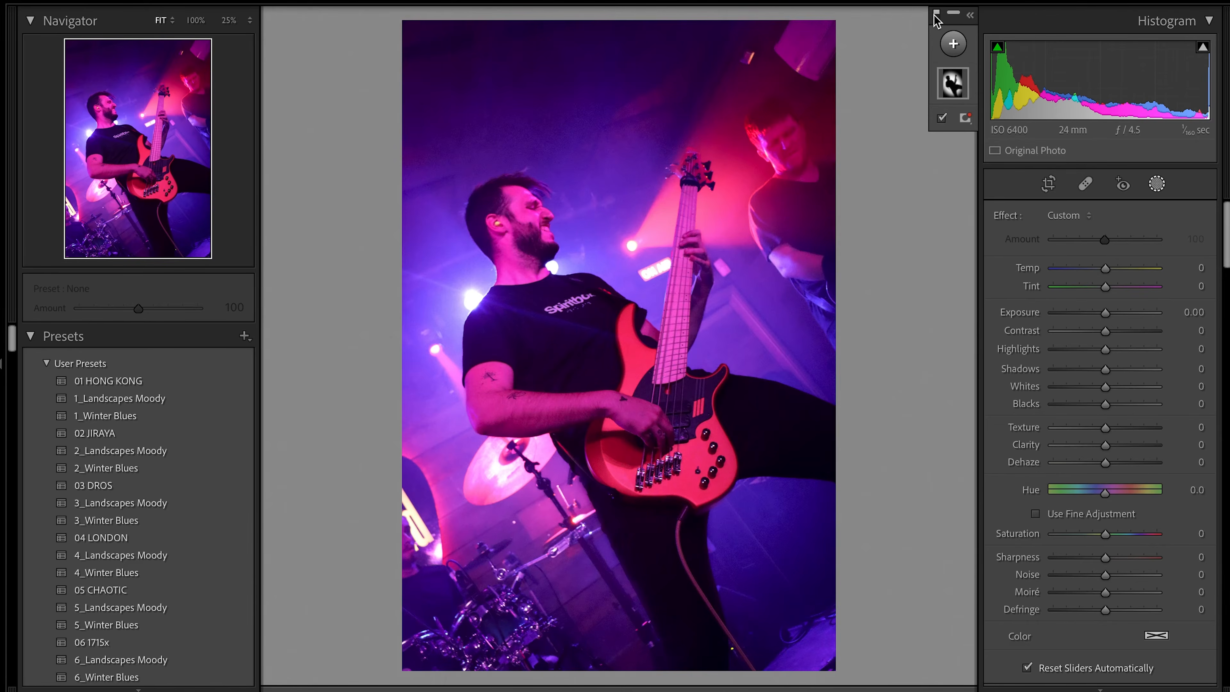
pyautogui.click(937, 14)
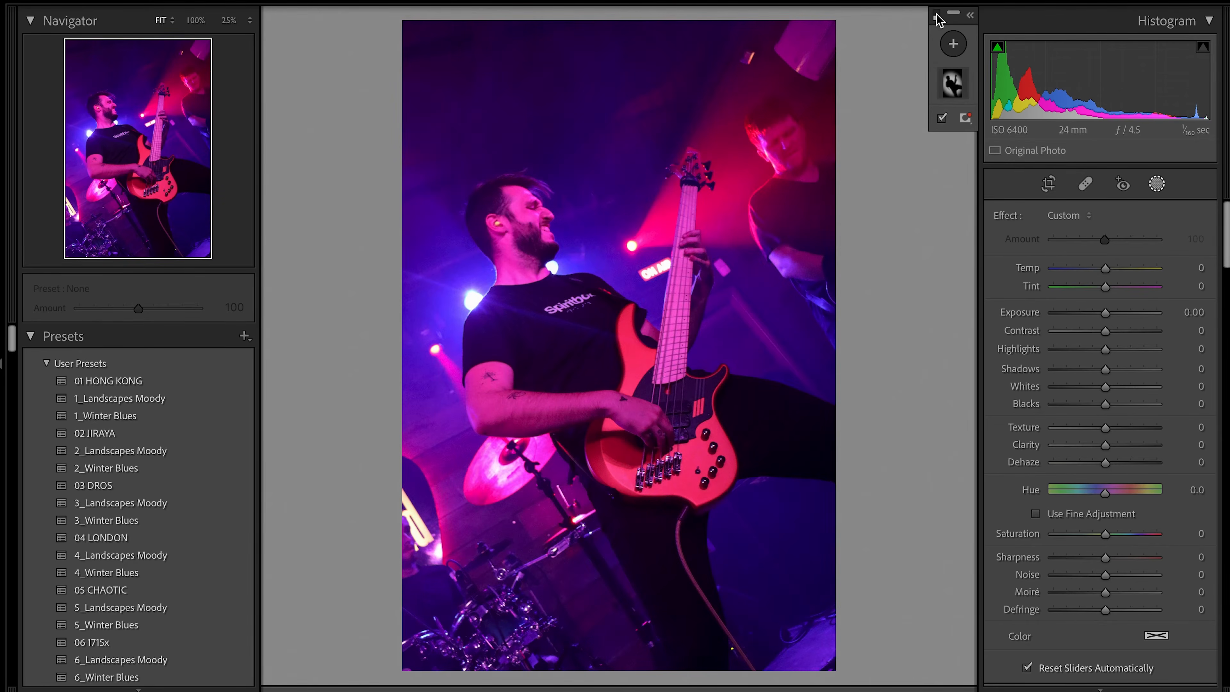
pyautogui.click(937, 13)
pyautogui.click(937, 13)
pyautogui.click(937, 13)
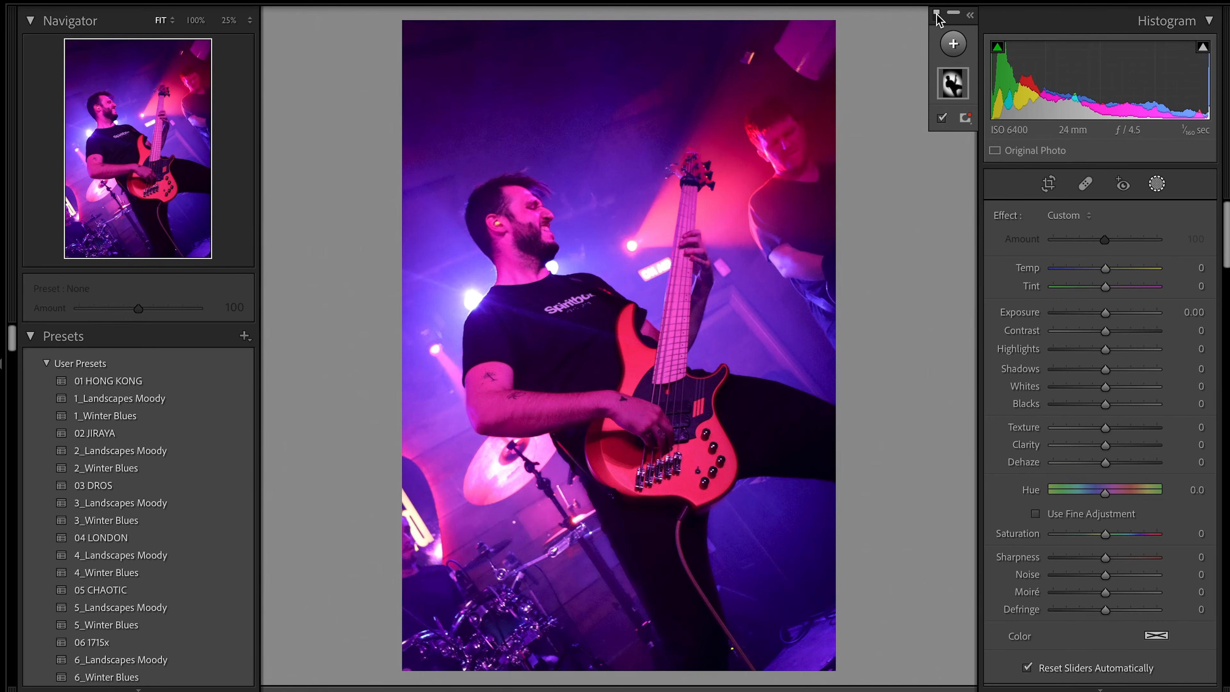
# Step: Close masking and cool the whole guitarist photo by setting the white balance Temp to -10
pyautogui.click(1157, 184)
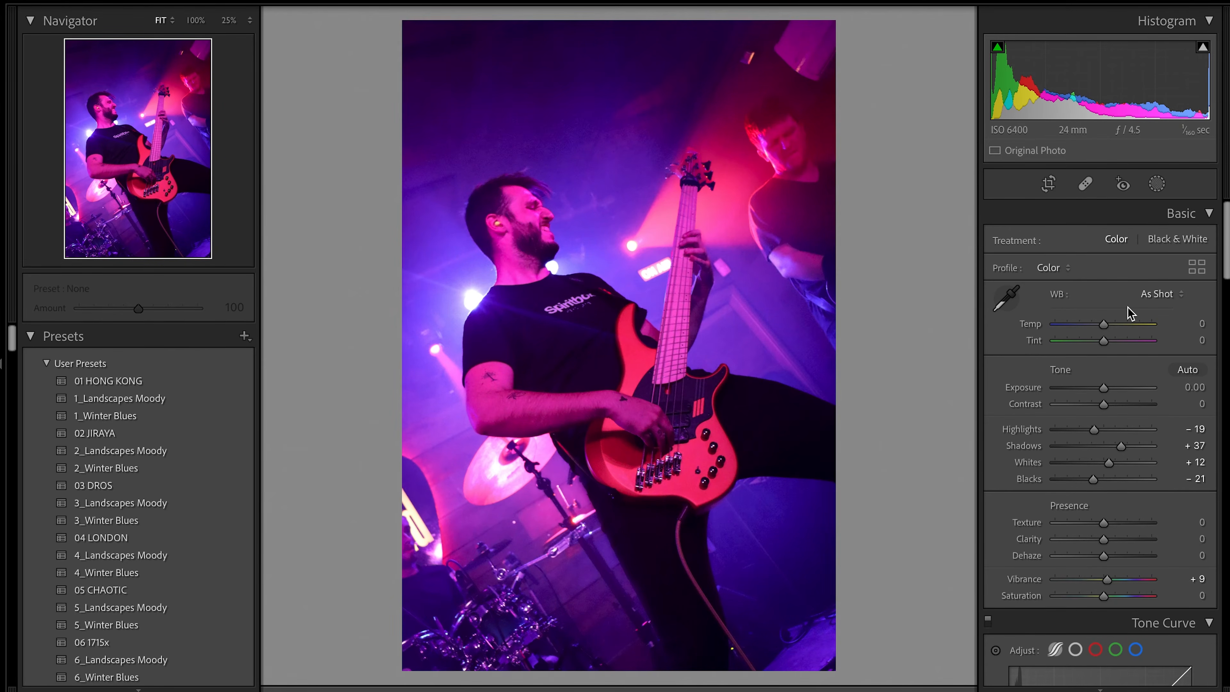
pyautogui.moveTo(1104, 331); pyautogui.dragTo(1101, 330)
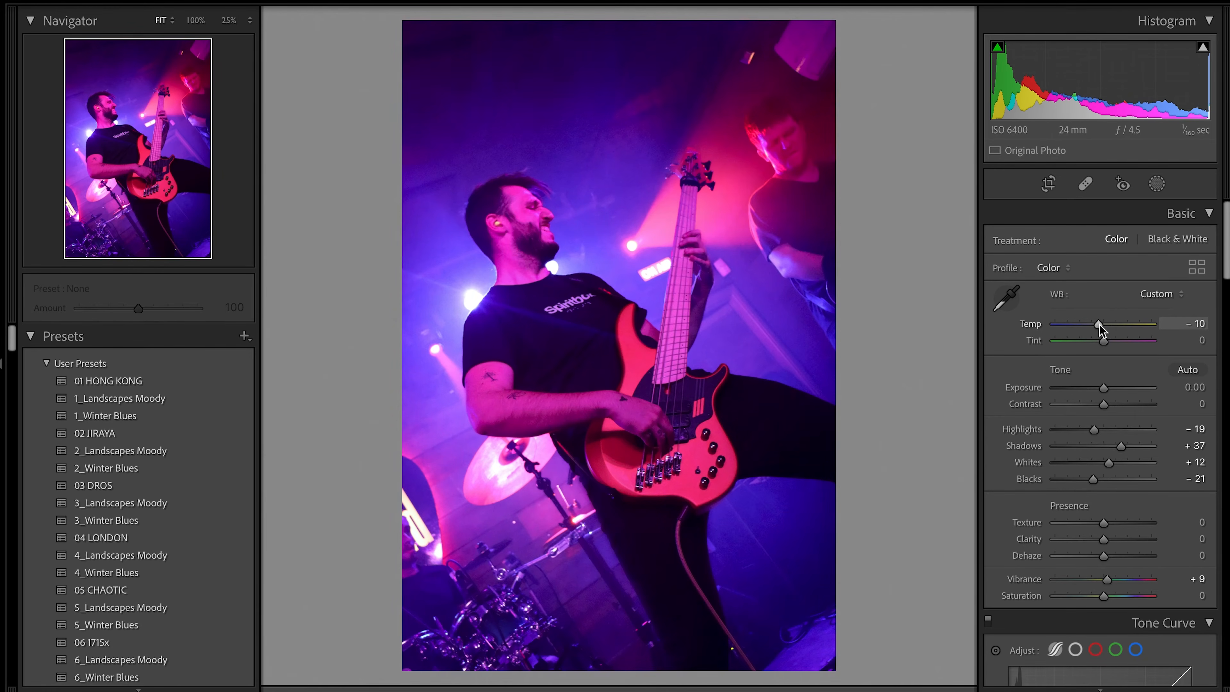
pyautogui.scroll(-8, 1129, 532)
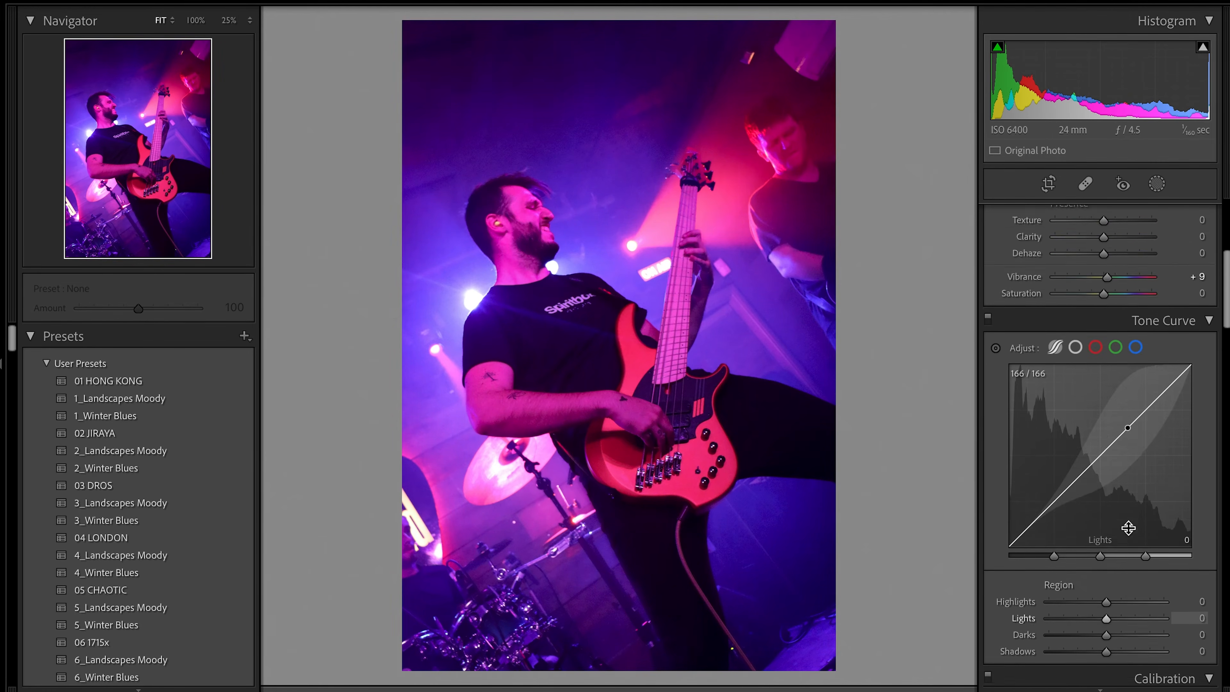
pyautogui.scroll(2, 1129, 532)
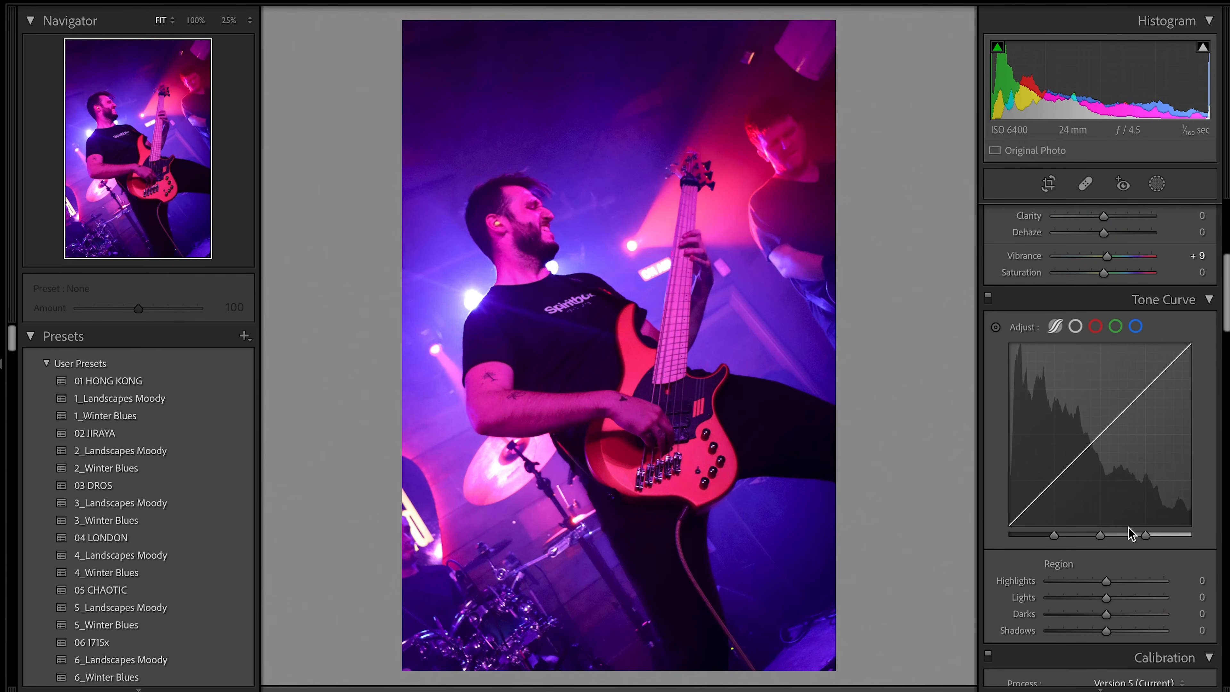